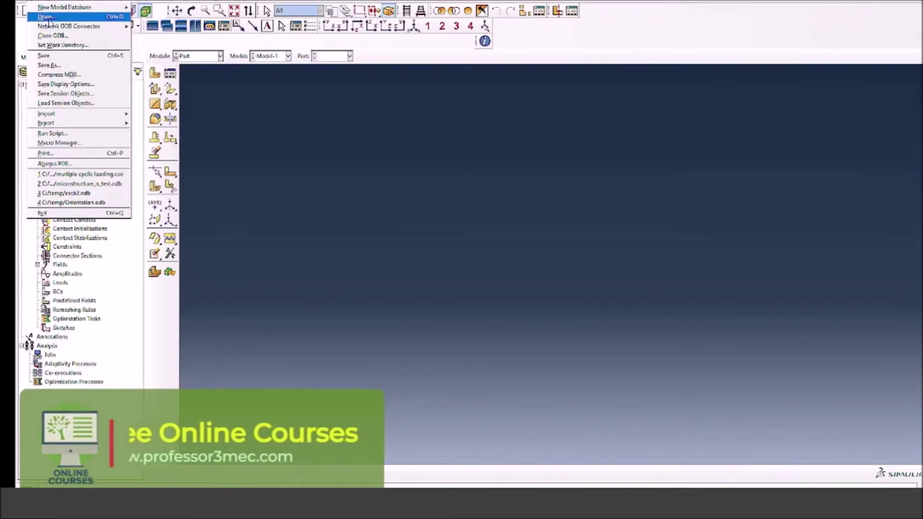
Create a 3D deformable solid extrusion part named Column and enter its cross-section sketch
key("Escape")
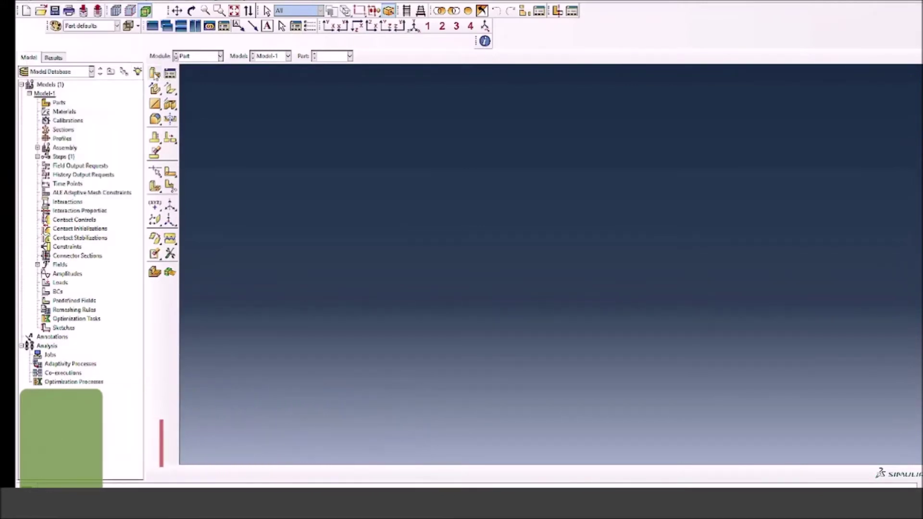
left_click(154, 73)
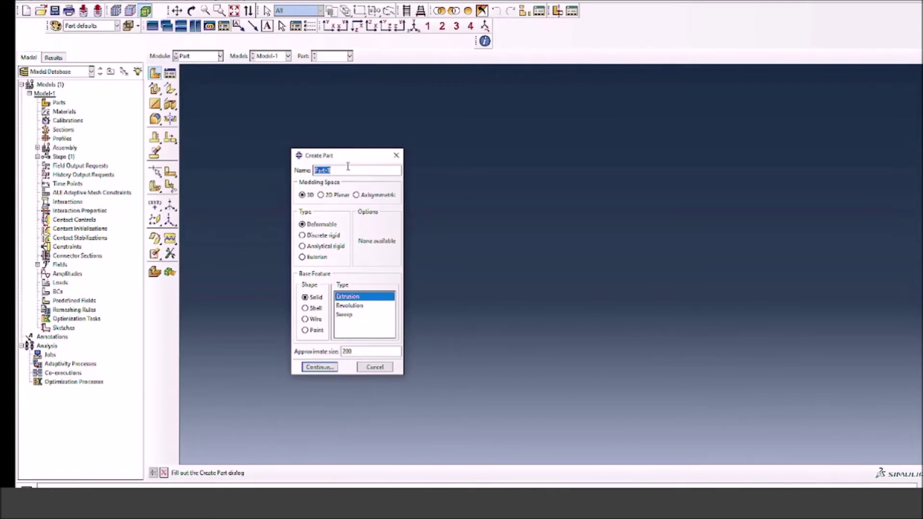
type("Column")
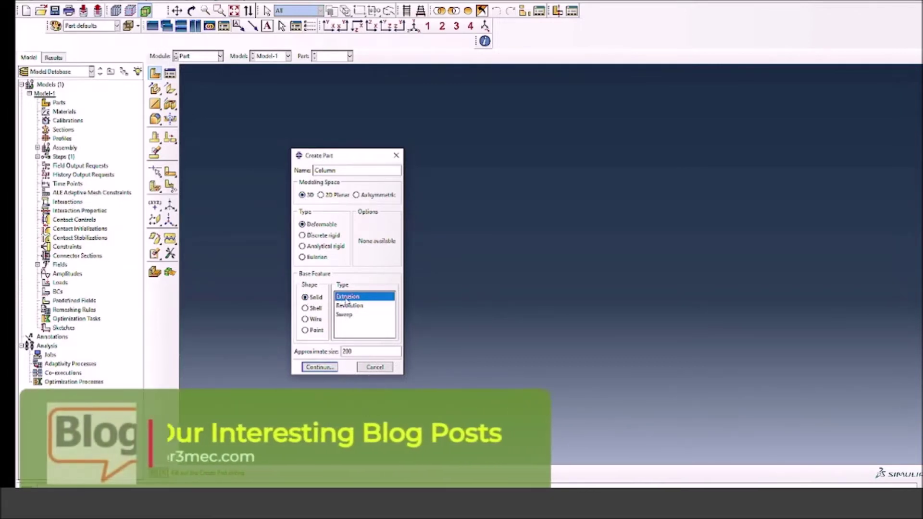
left_click(320, 366)
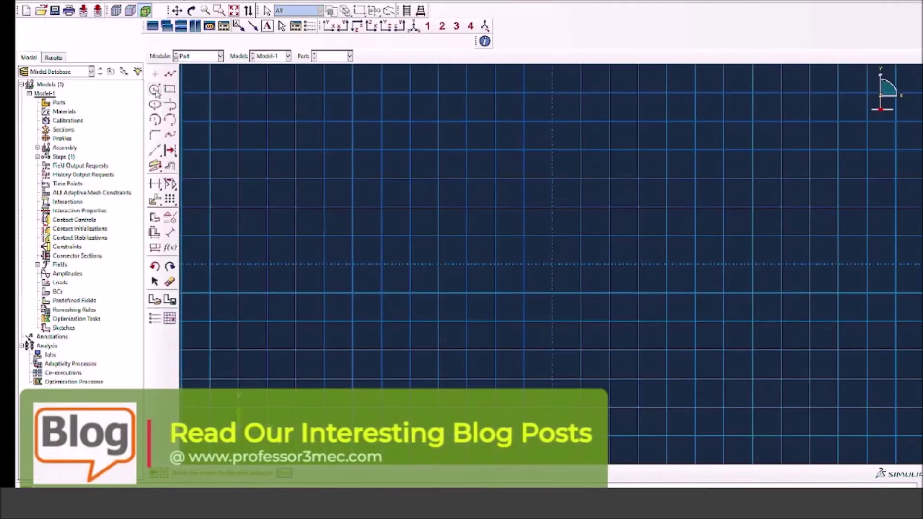
left_click(154, 90)
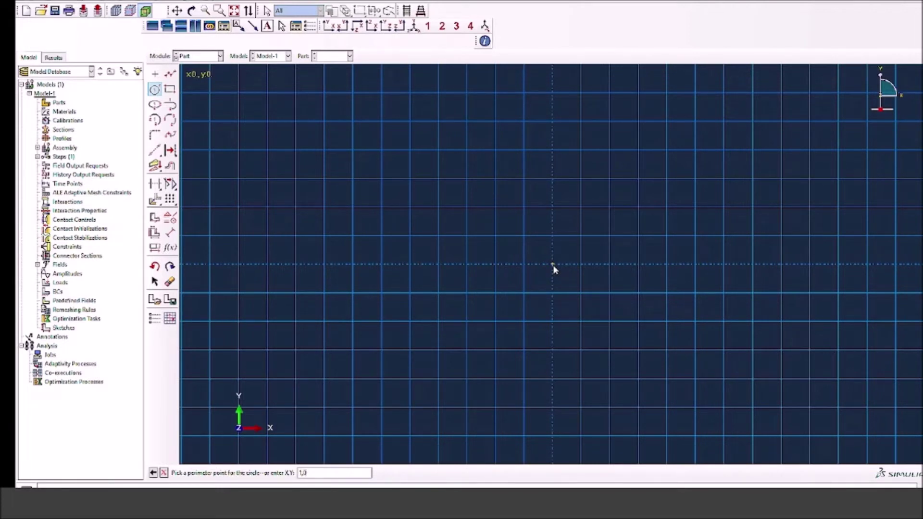
Finish the origin-centred circle with perimeter point 1,0 and extrude it into a solid cylinder
key("Return")
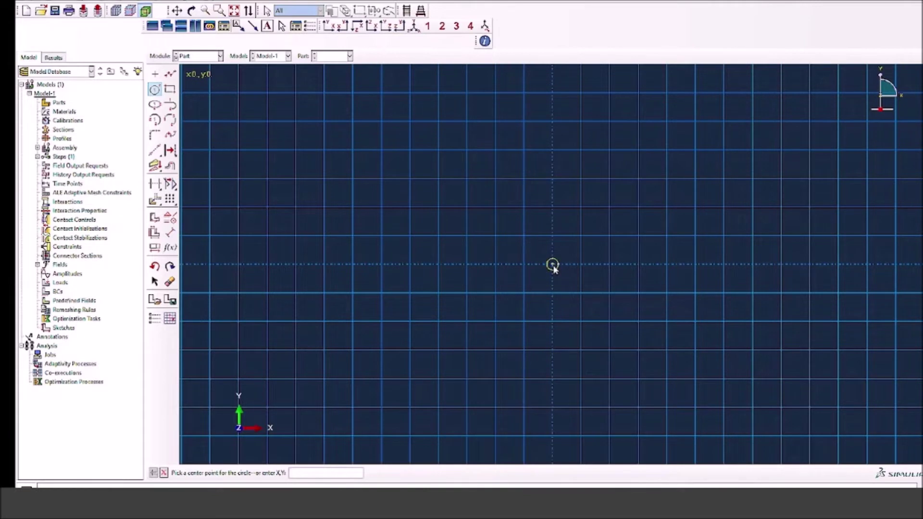
left_click(165, 473)
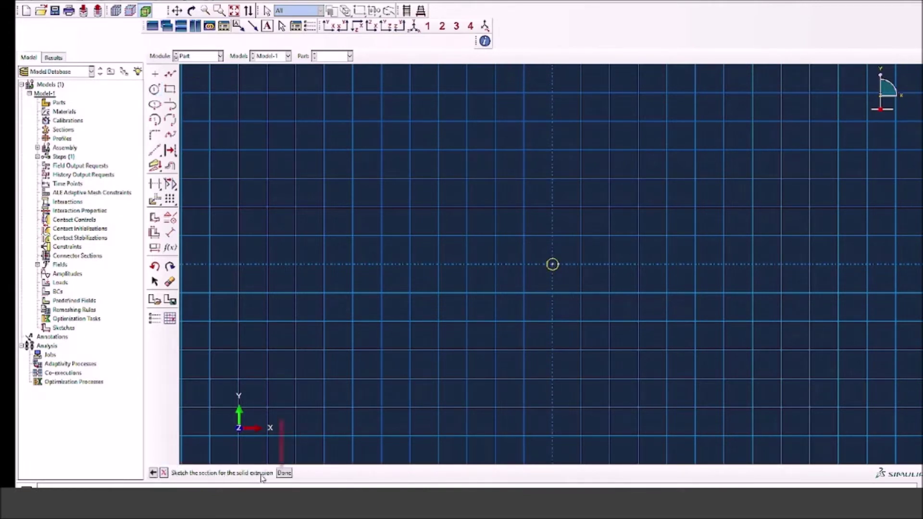
left_click(284, 473)
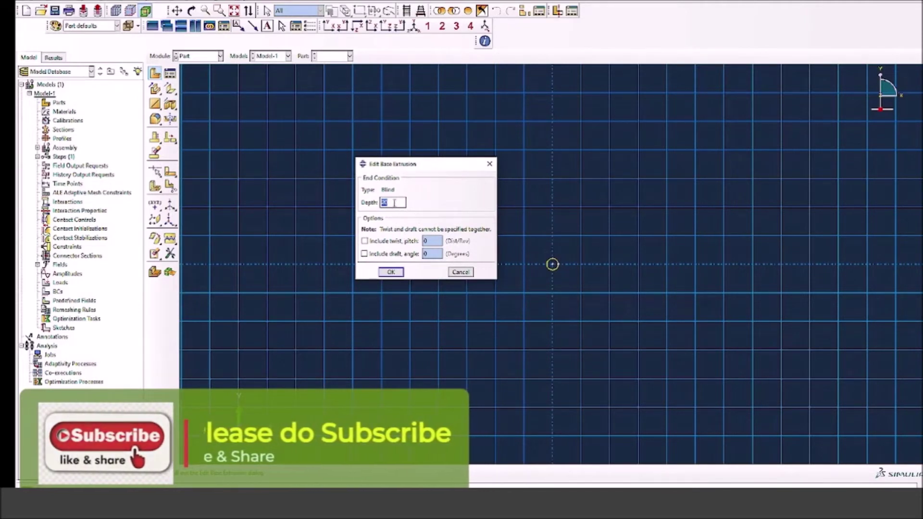
left_click(390, 272)
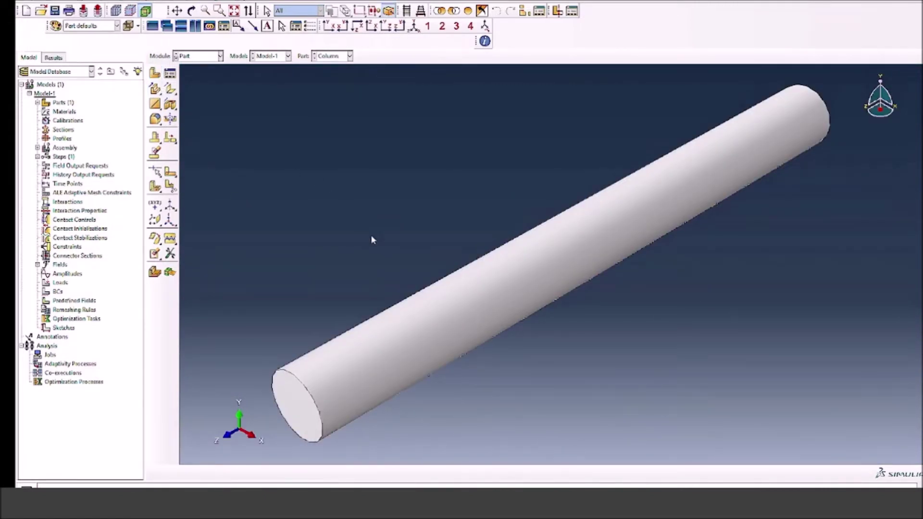
Edit the Column's Solid extrude-1 feature to a depth of 40
left_click(37, 103)
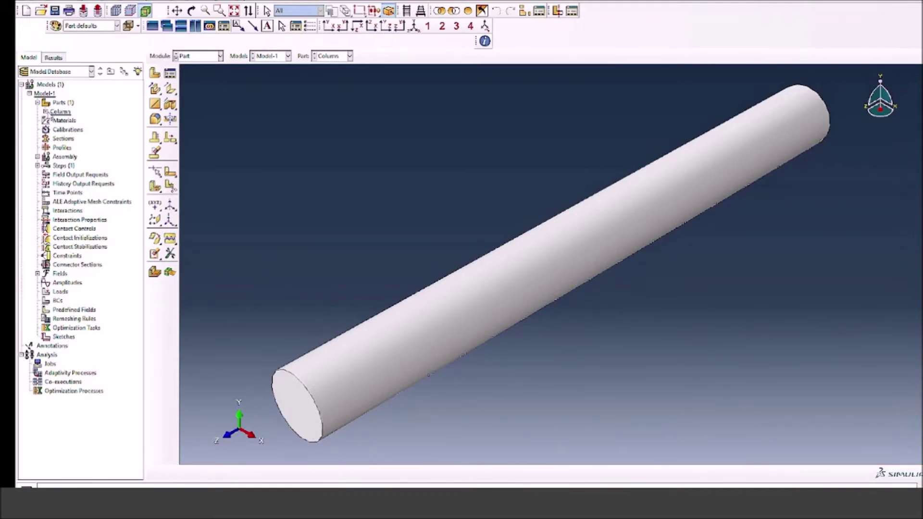
left_click(45, 111)
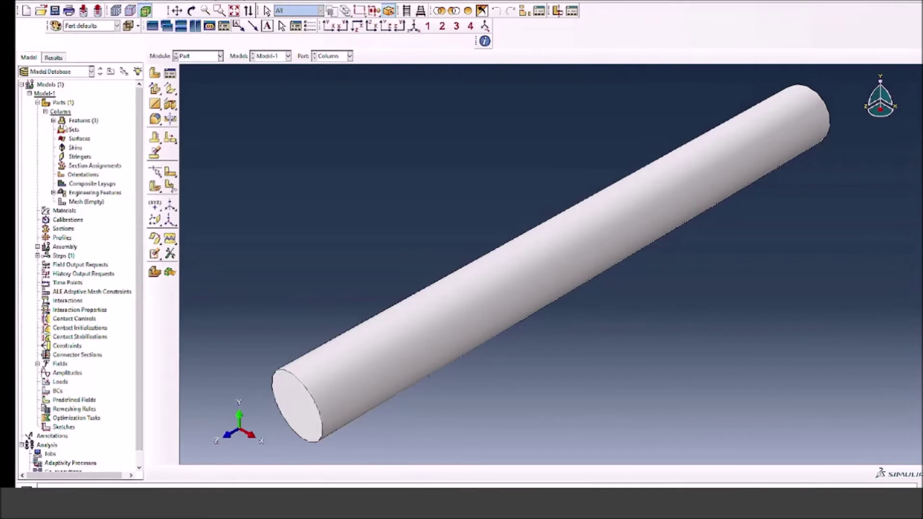
left_click(53, 121)
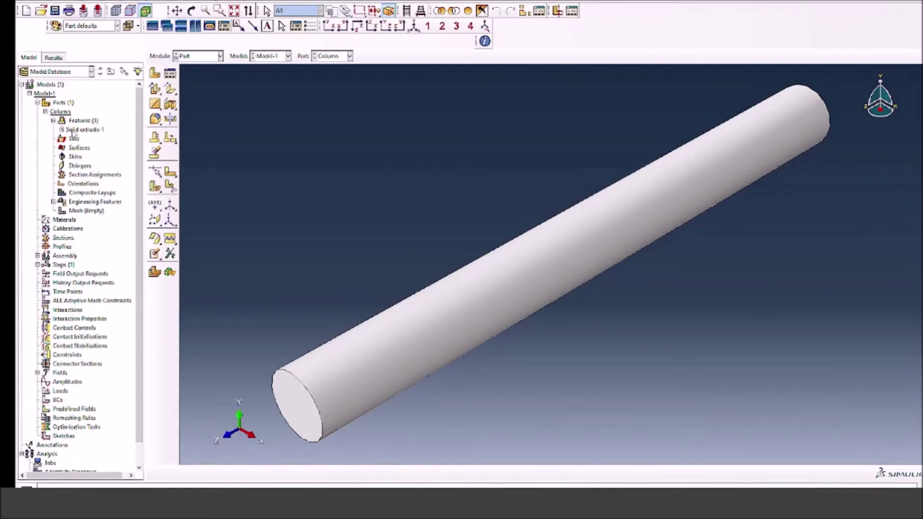
double_click(72, 130)
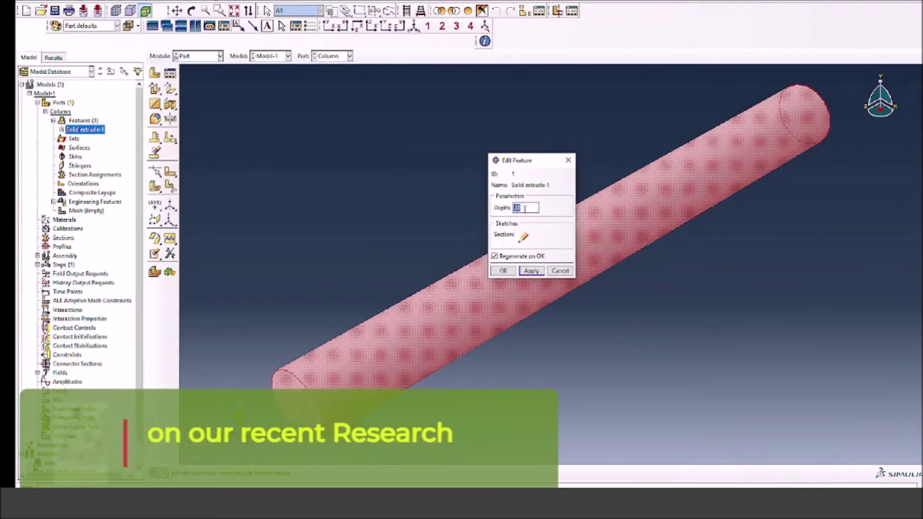
type("40")
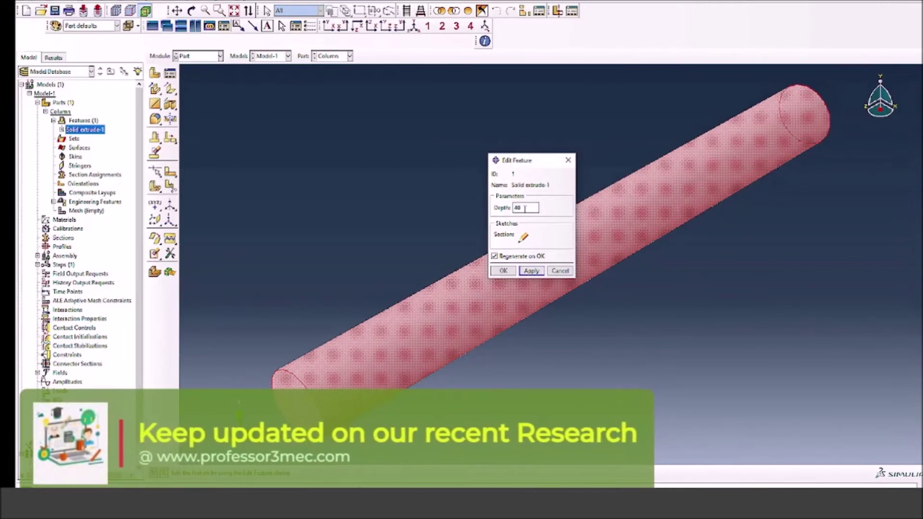
left_click(494, 273)
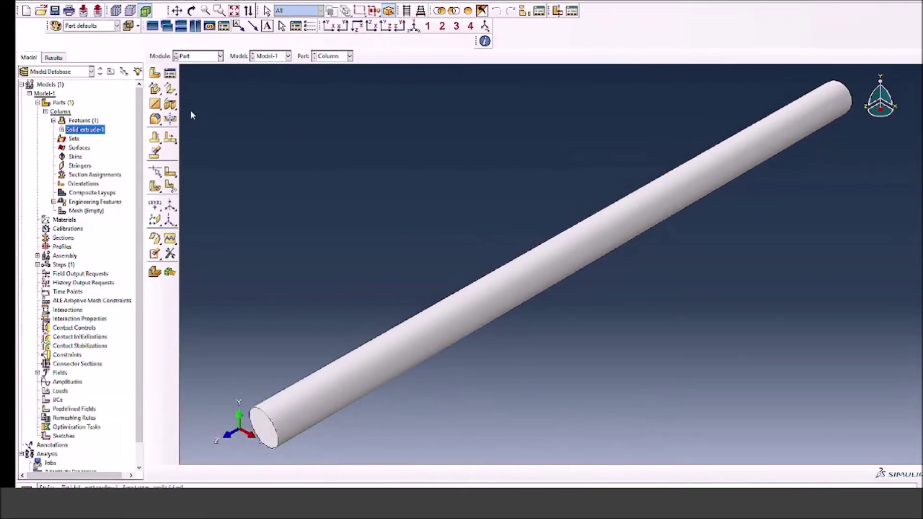
left_click(206, 58)
In the Property module, define Material-1 as elastic with Young's modulus 210000 and Poisson's ratio 0.33
left_click(200, 76)
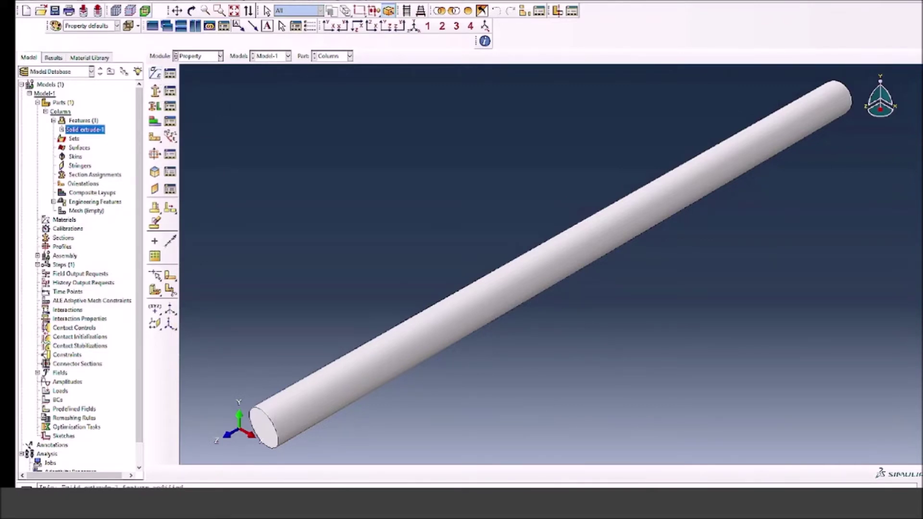
left_click(154, 72)
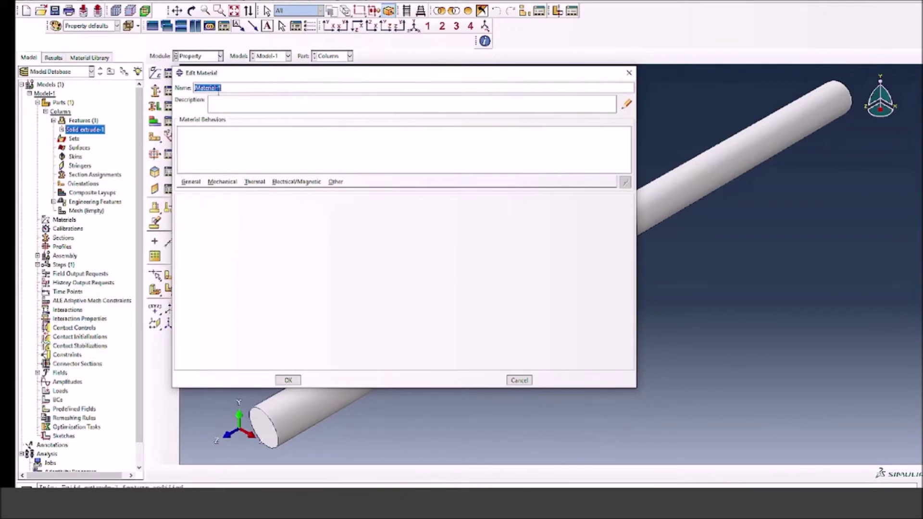
left_click(222, 185)
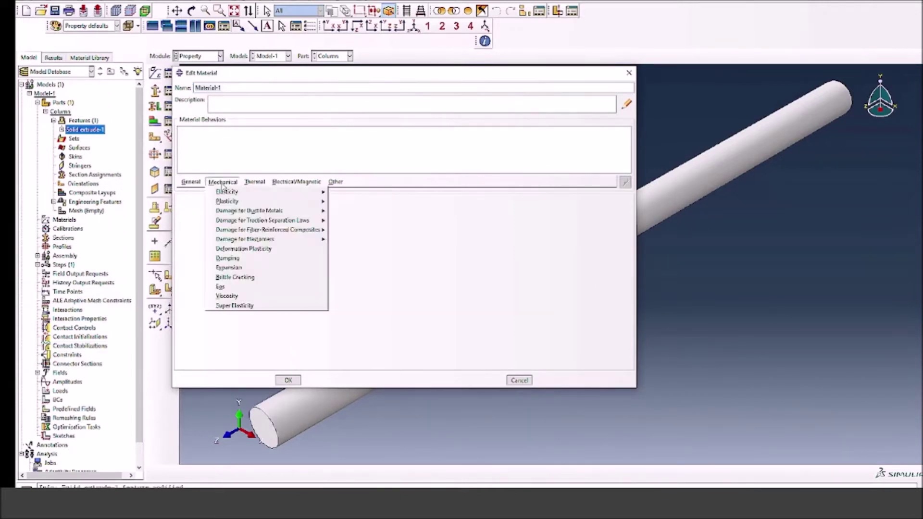
mouse_move(227, 192)
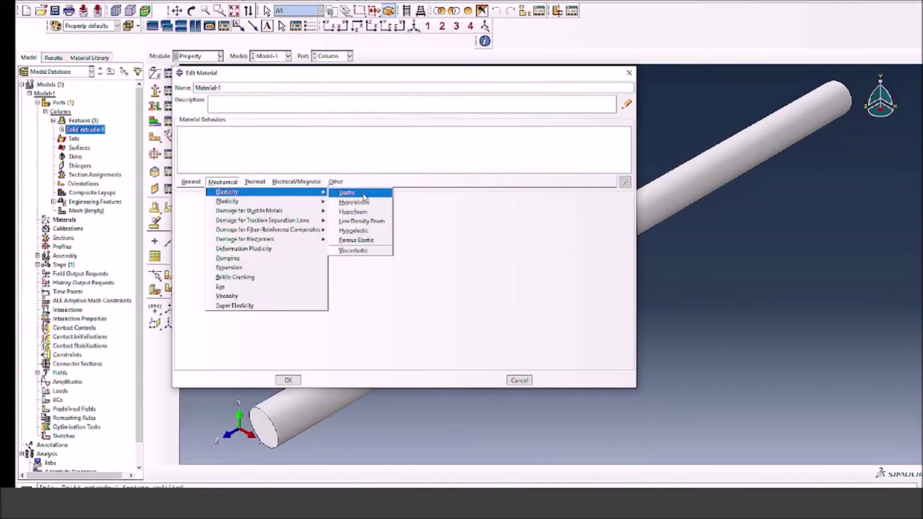
left_click(364, 194)
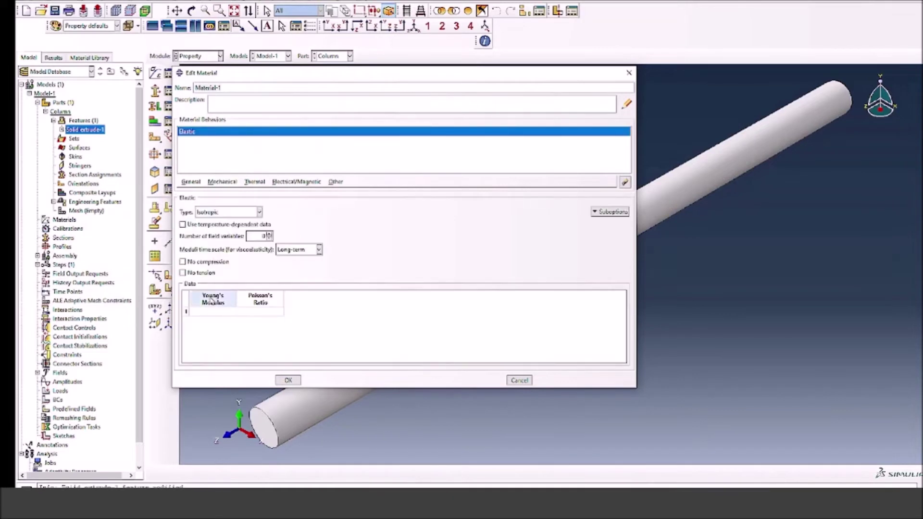
left_click(212, 311)
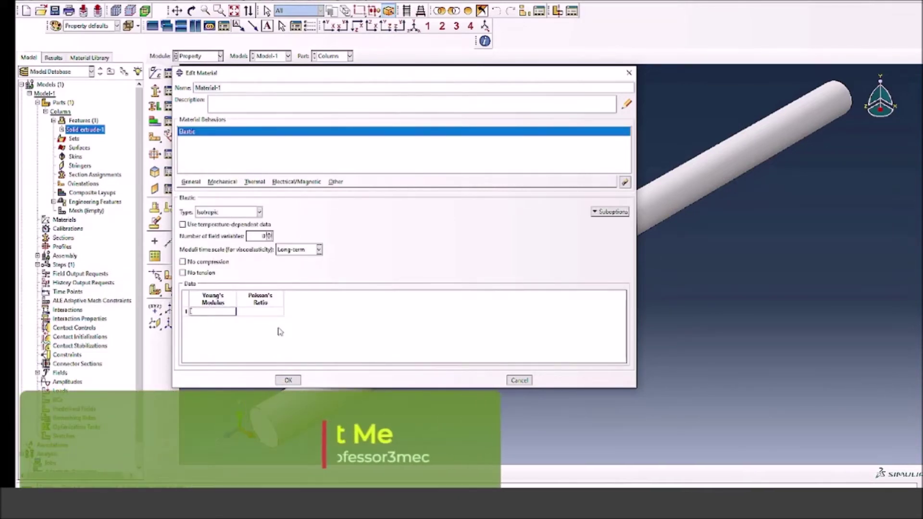
type("210")
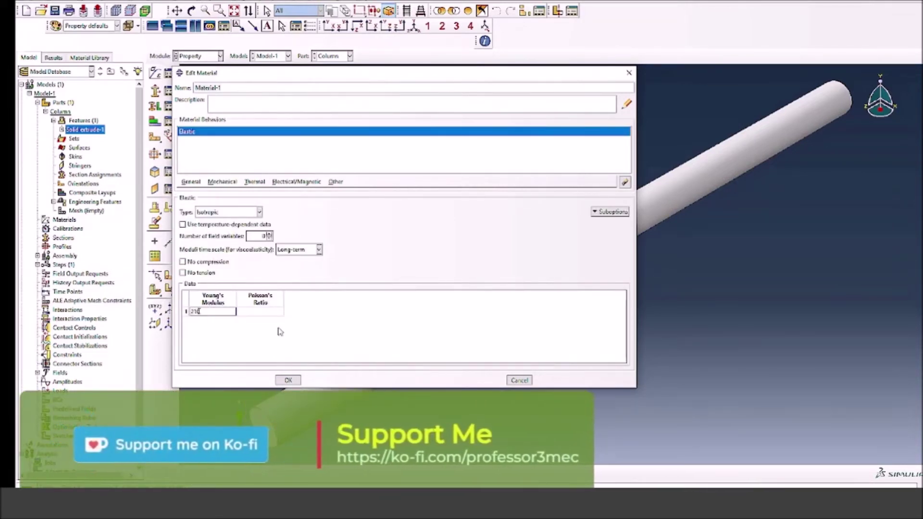
type("000")
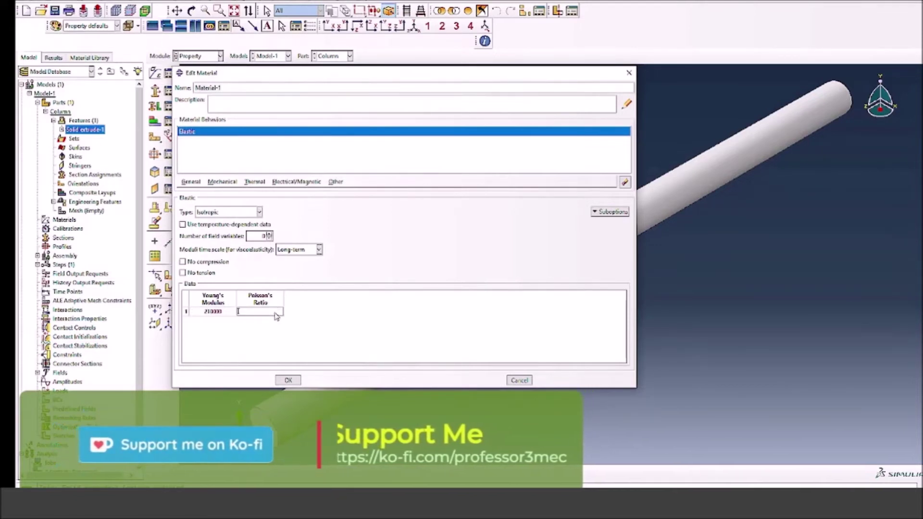
left_click(260, 311)
type("0")
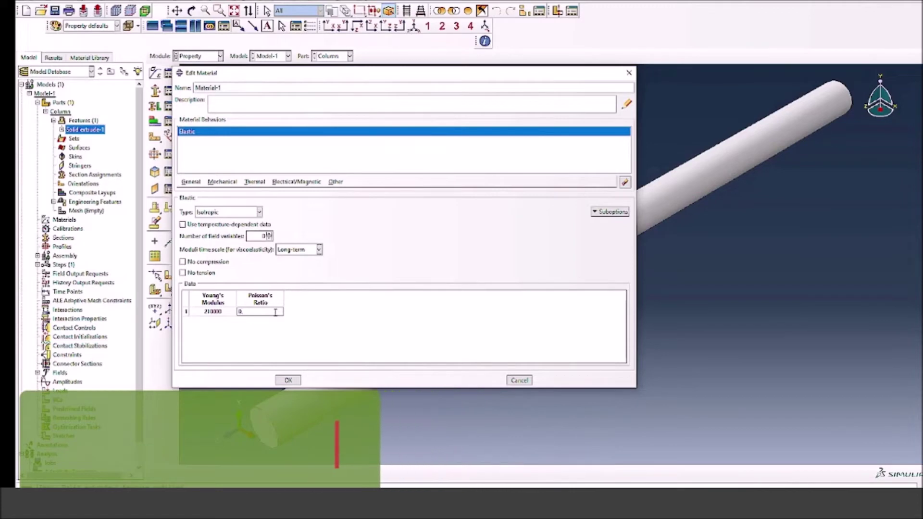
type(".33")
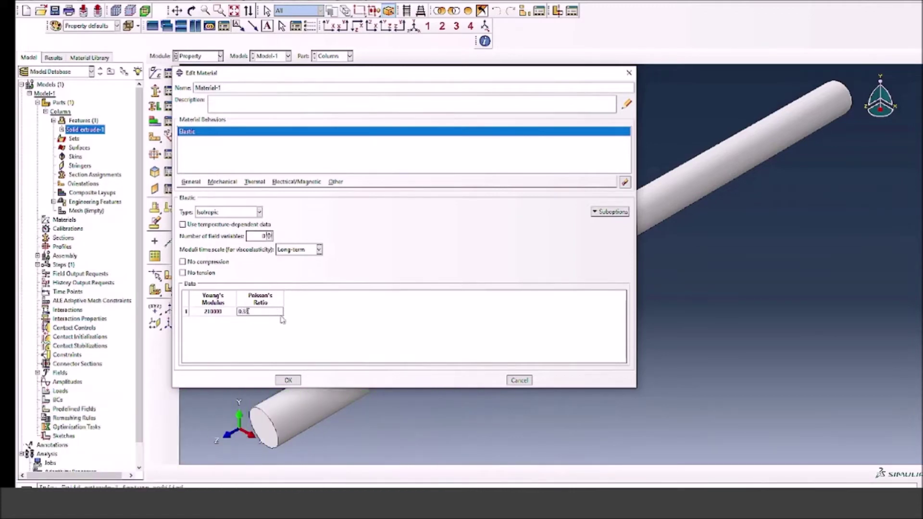
left_click(288, 381)
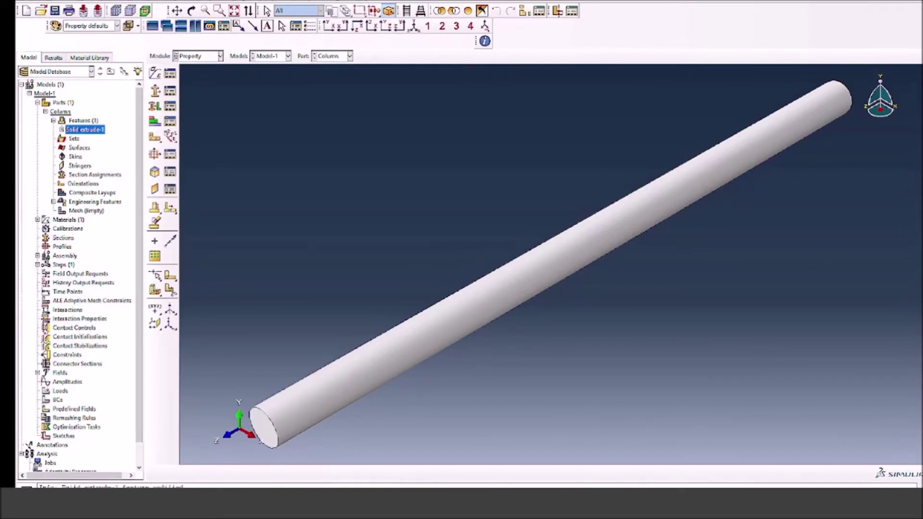
left_click(155, 91)
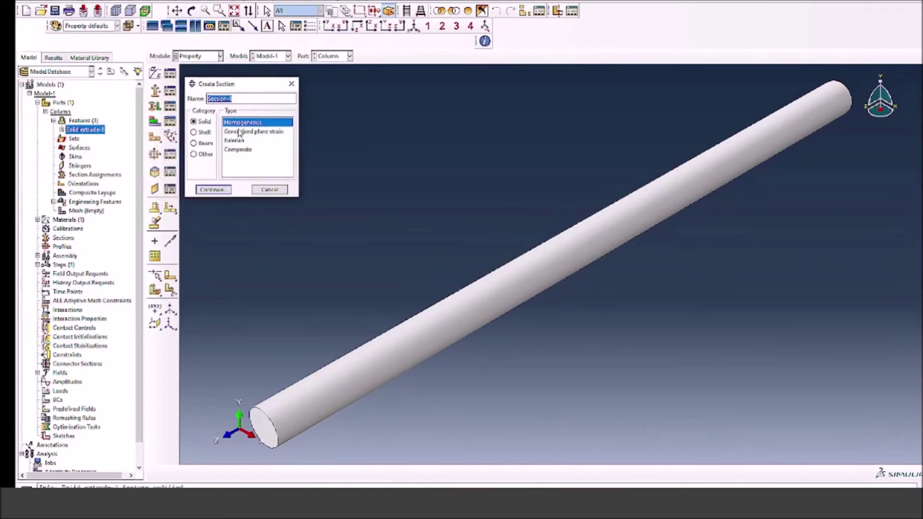
Create Section-1, solid homogeneous with Material-1, and assign it to the whole Column cylinder
left_click(211, 190)
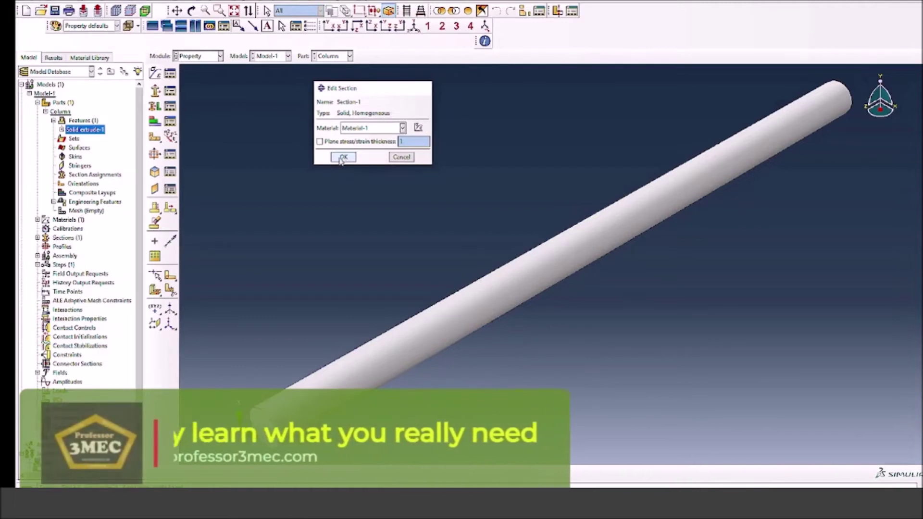
left_click(342, 157)
left_click(154, 107)
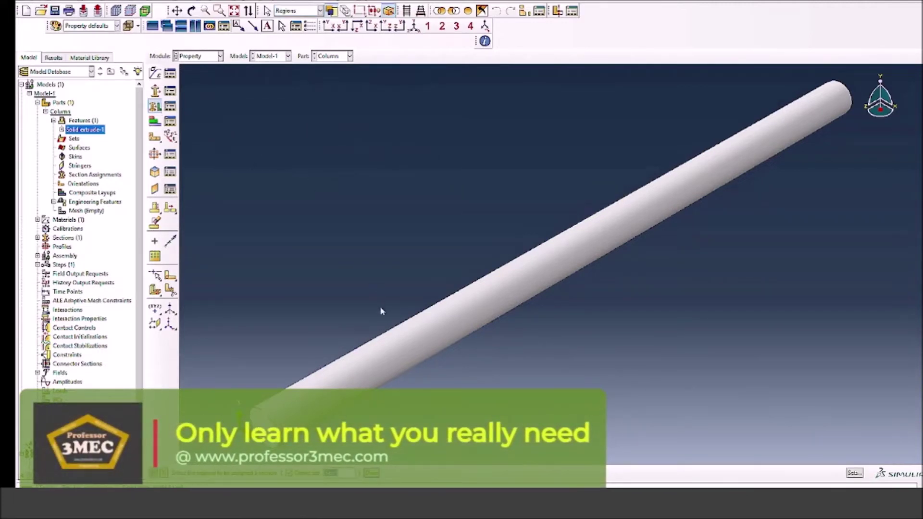
left_click(837, 98)
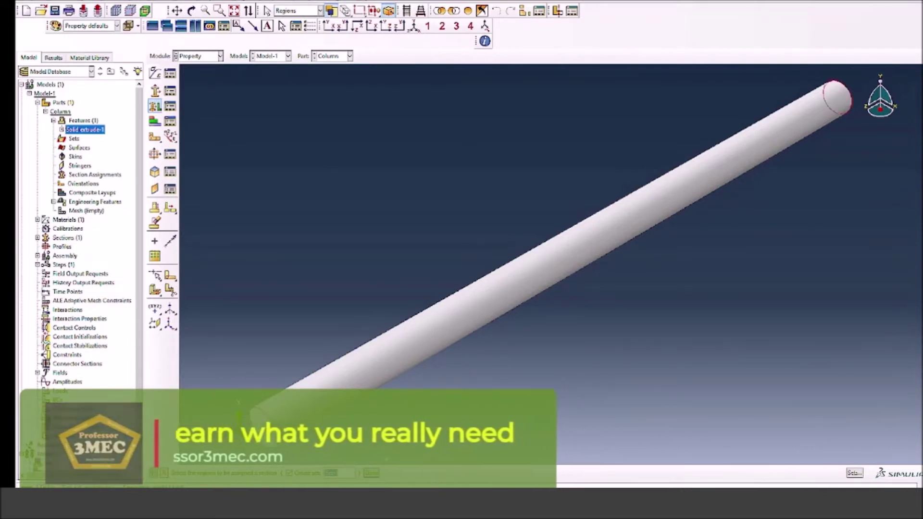
left_click_drag(360, 263, 450, 409)
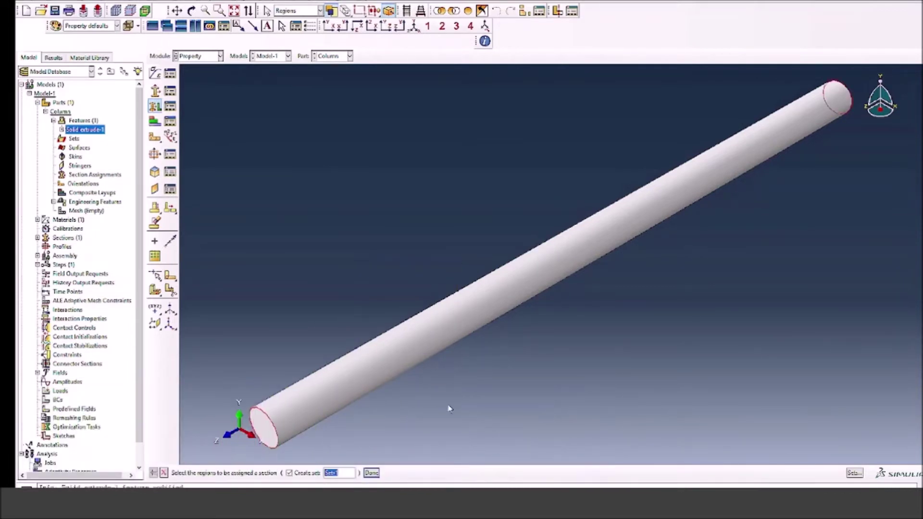
left_click(378, 475)
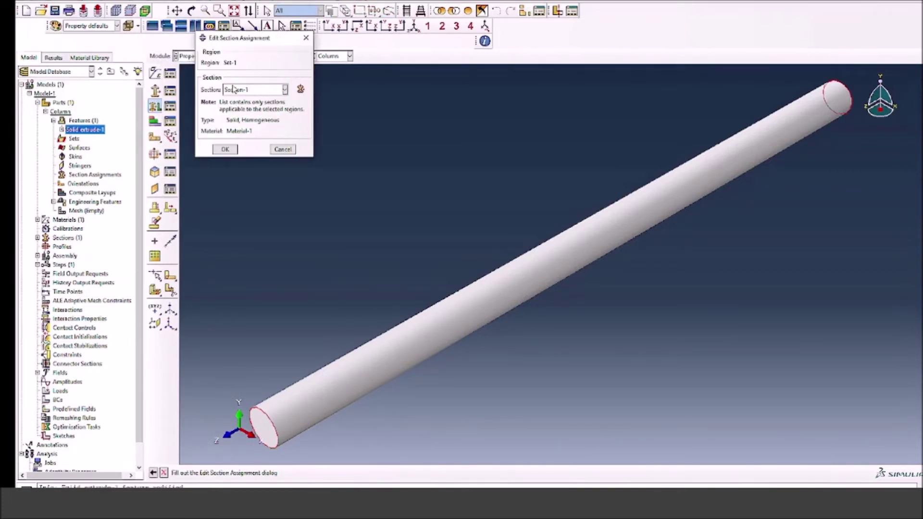
left_click(225, 149)
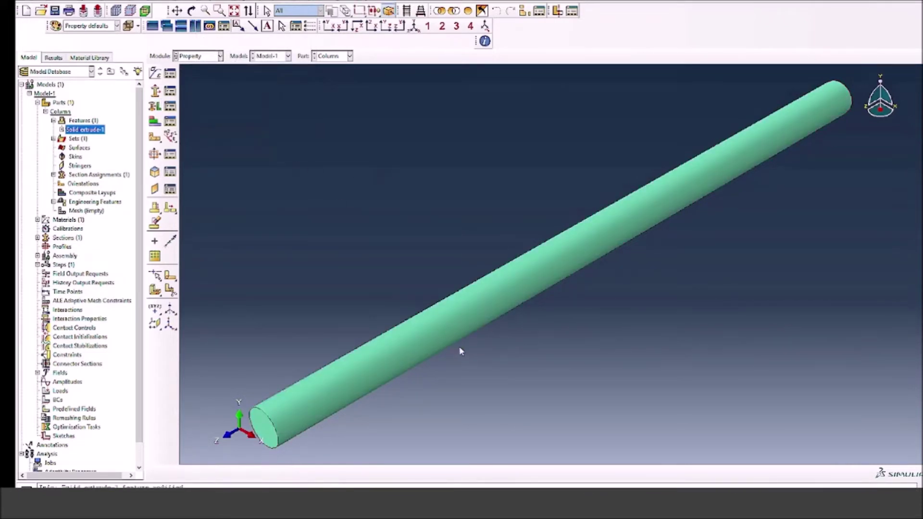
In the Assembly module, add a dependent instance of the Column part
left_click(201, 57)
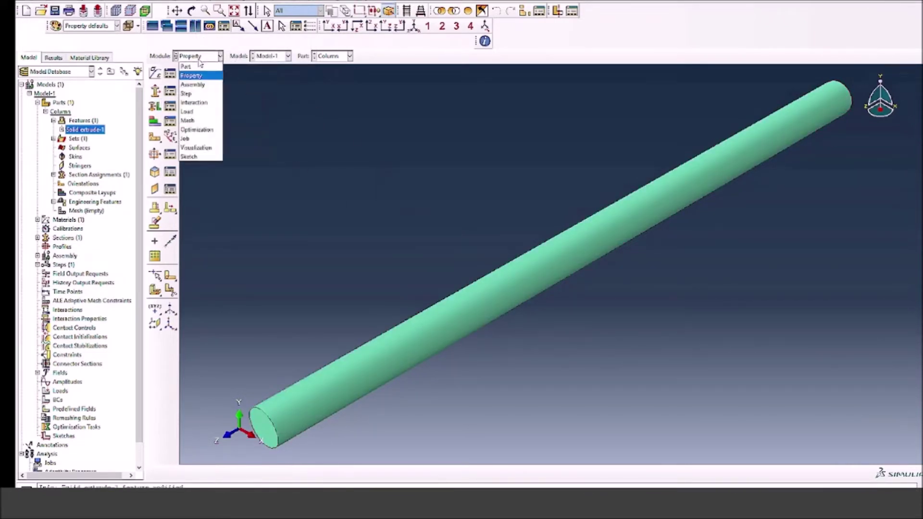
left_click(192, 84)
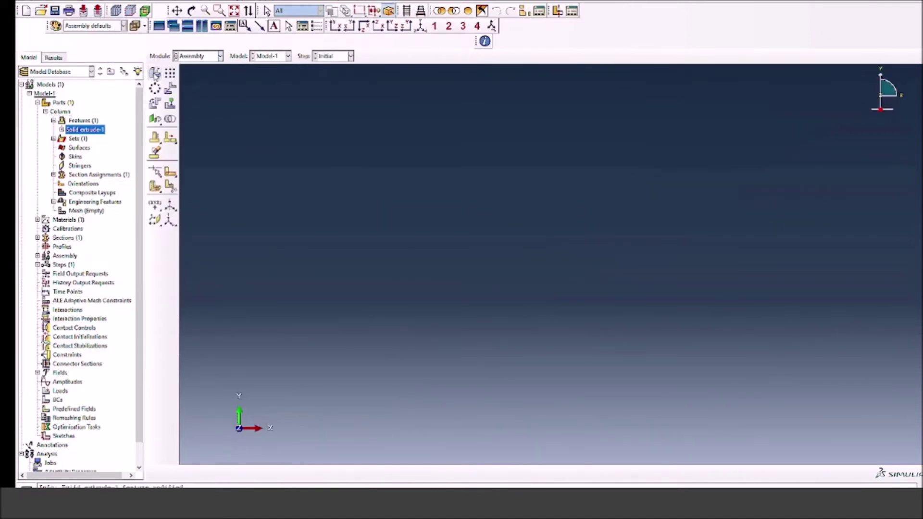
left_click(155, 73)
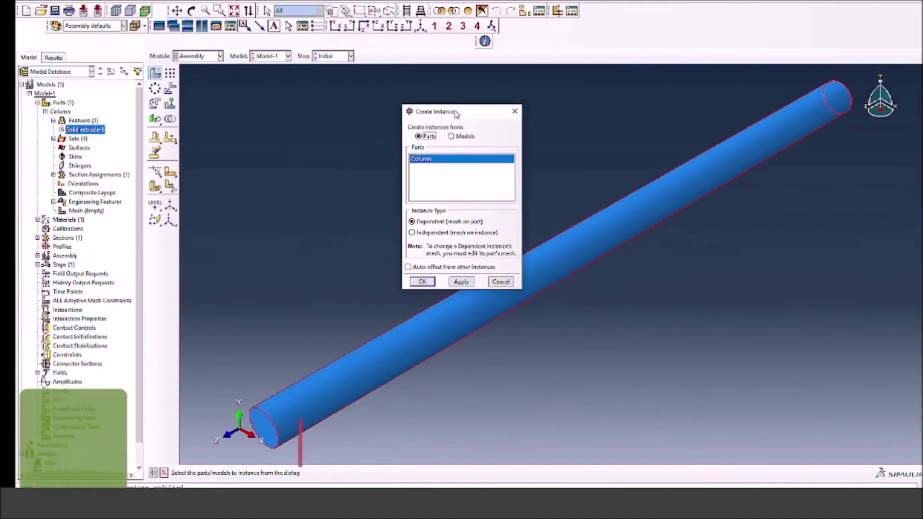
left_click_drag(454, 111, 338, 79)
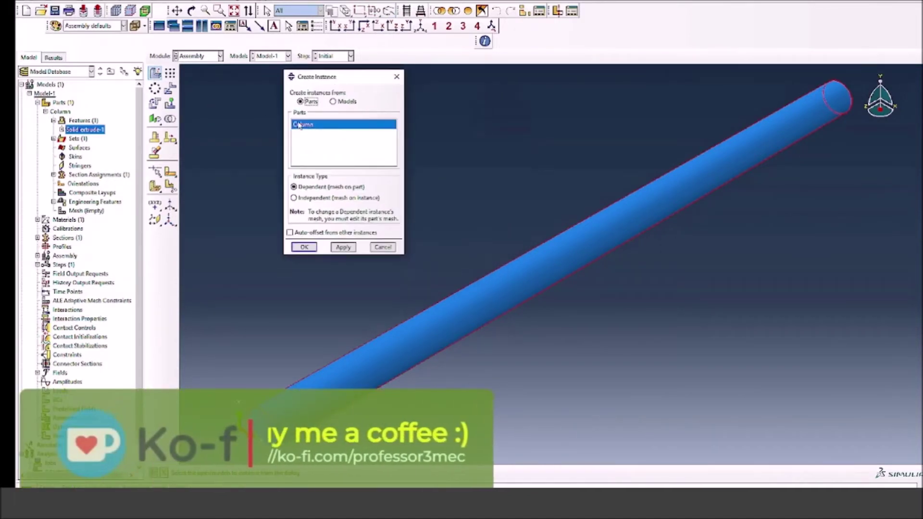
left_click(305, 247)
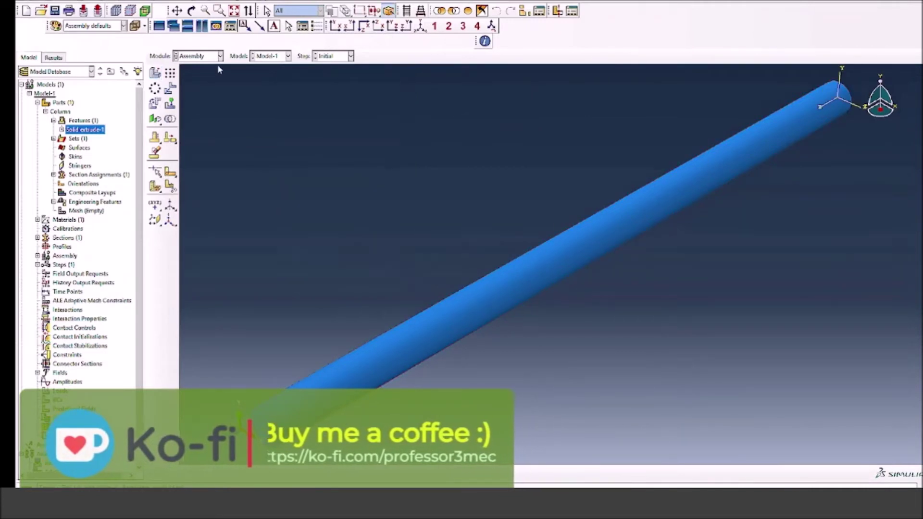
left_click(210, 57)
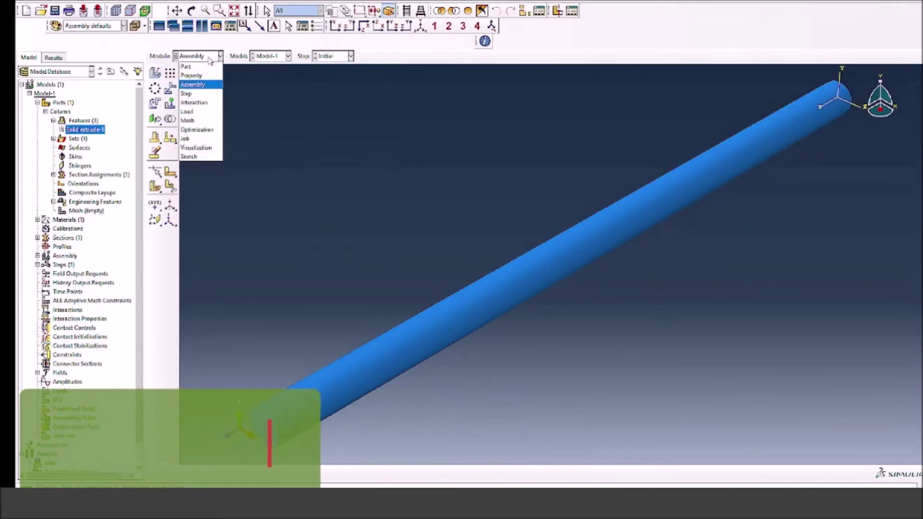
In the Step module, create a Linear perturbation Buckle step after Initial
left_click(195, 95)
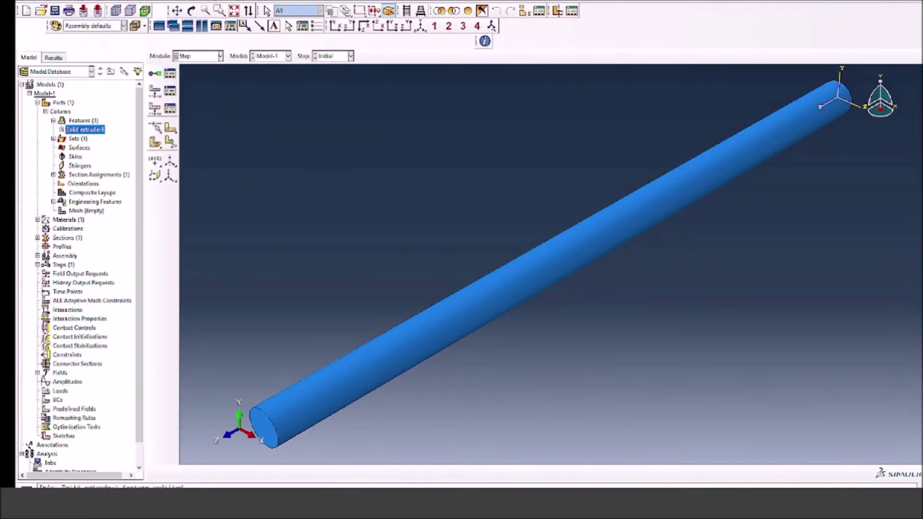
left_click(170, 73)
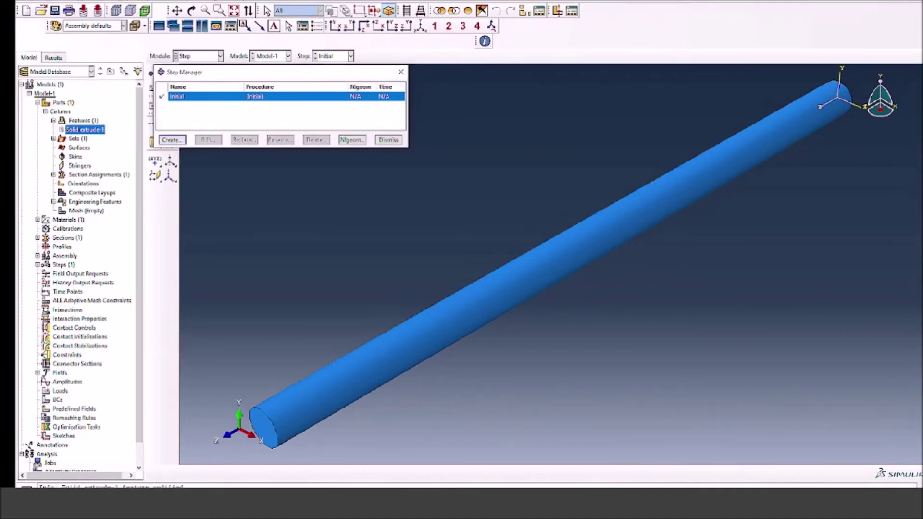
left_click(172, 140)
left_click_drag(211, 65, 318, 65)
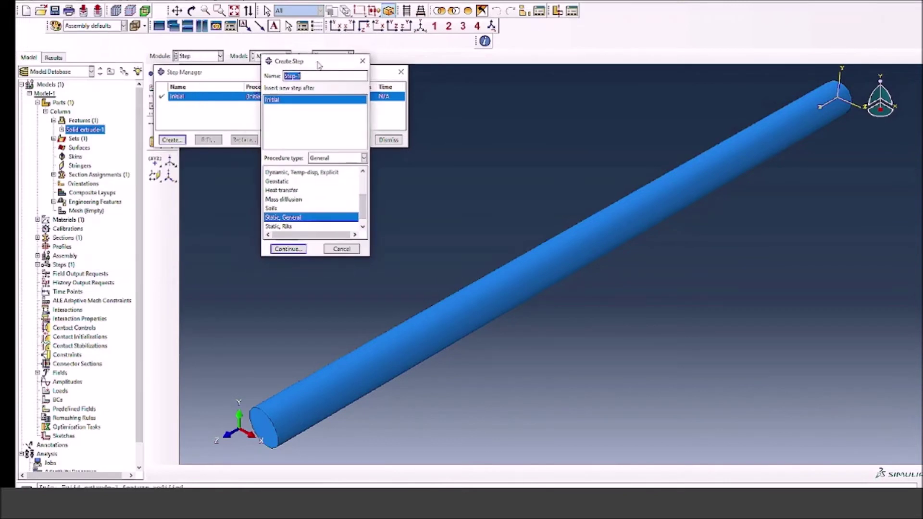
left_click(326, 159)
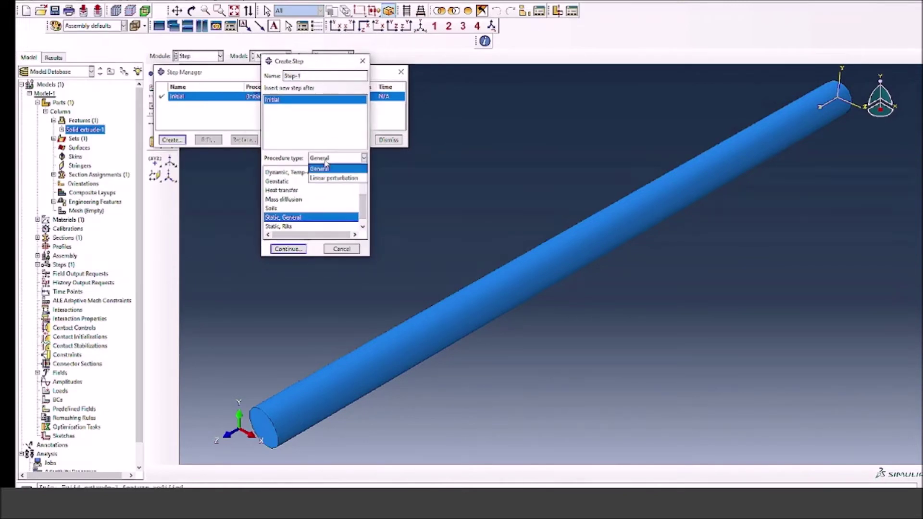
left_click(325, 179)
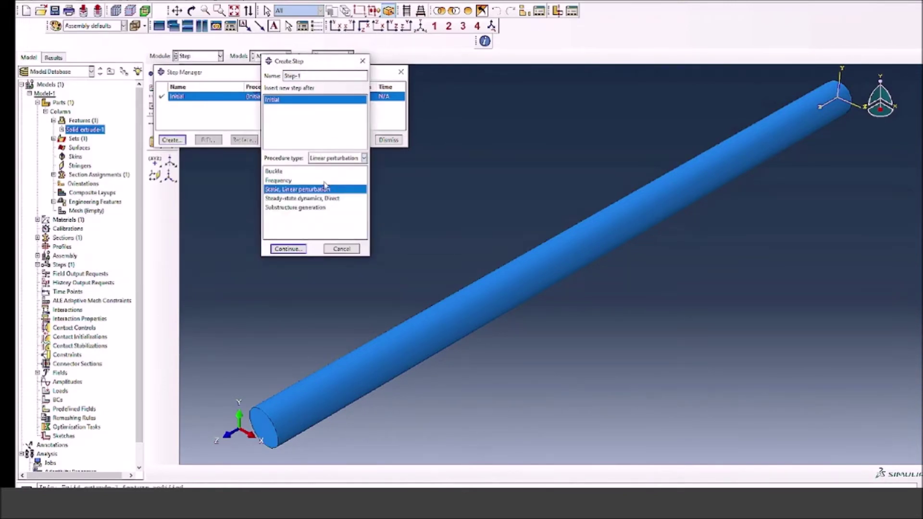
left_click(275, 173)
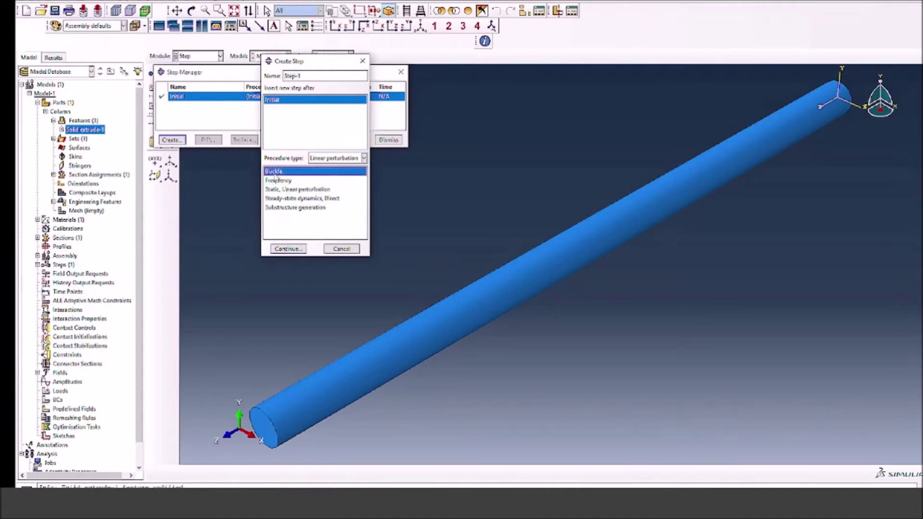
left_click(295, 249)
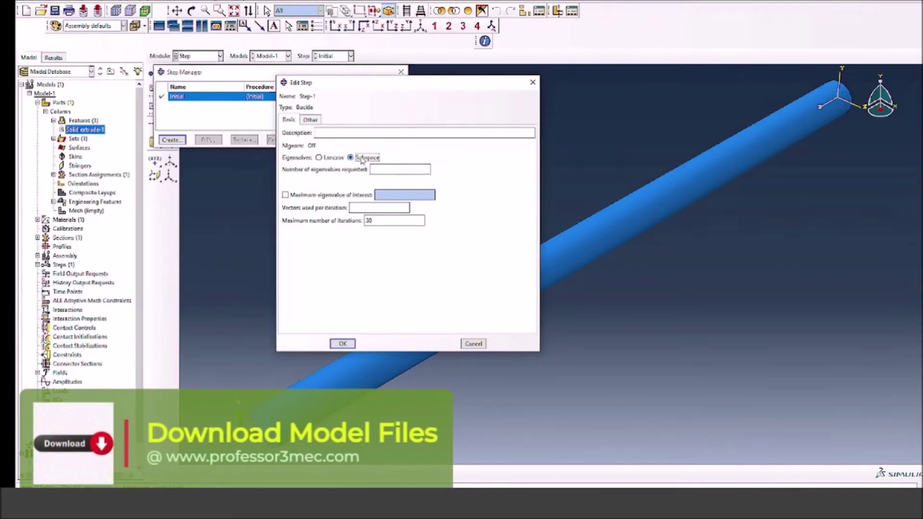
Request 1 eigenvalue for Step-1 and confirm it appears in the Step Manager
left_click(382, 168)
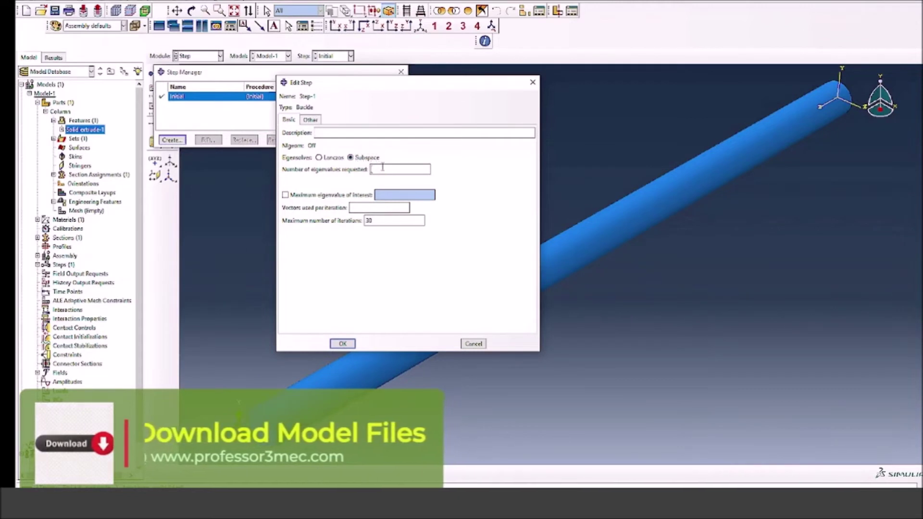
type("1")
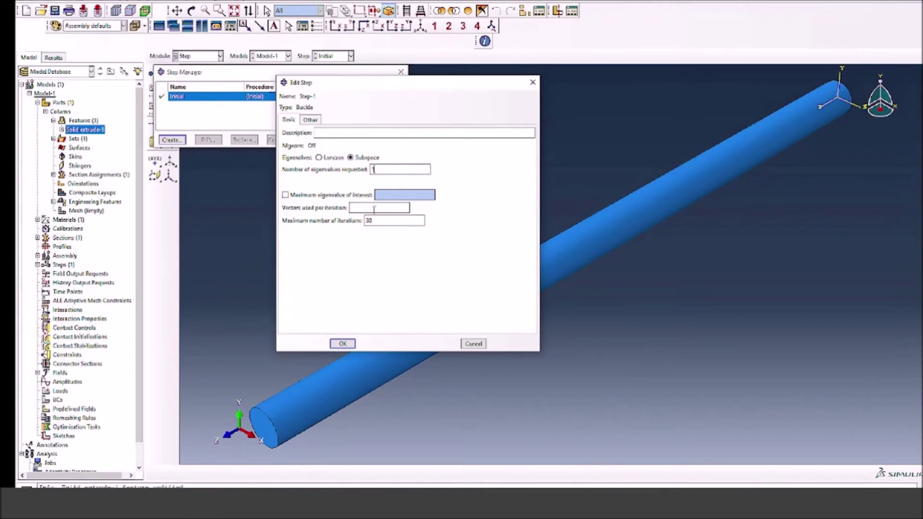
left_click(342, 343)
left_click(387, 140)
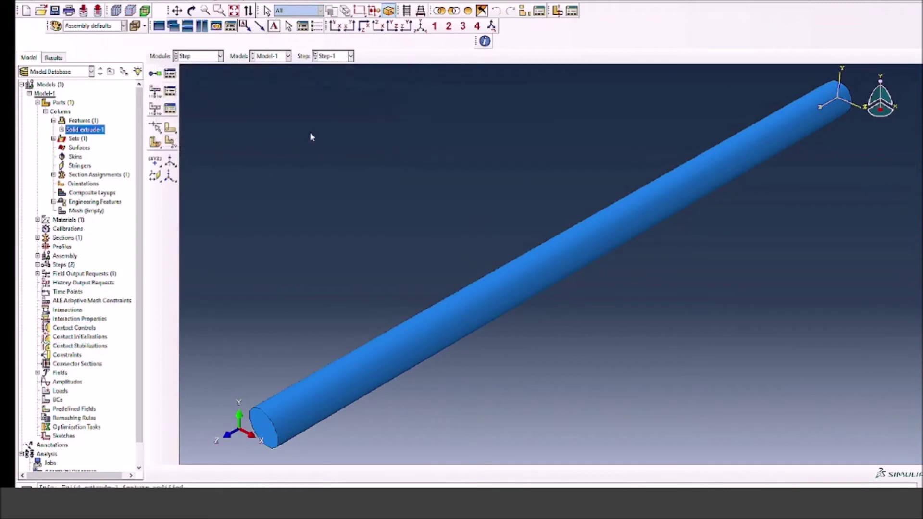
left_click(170, 73)
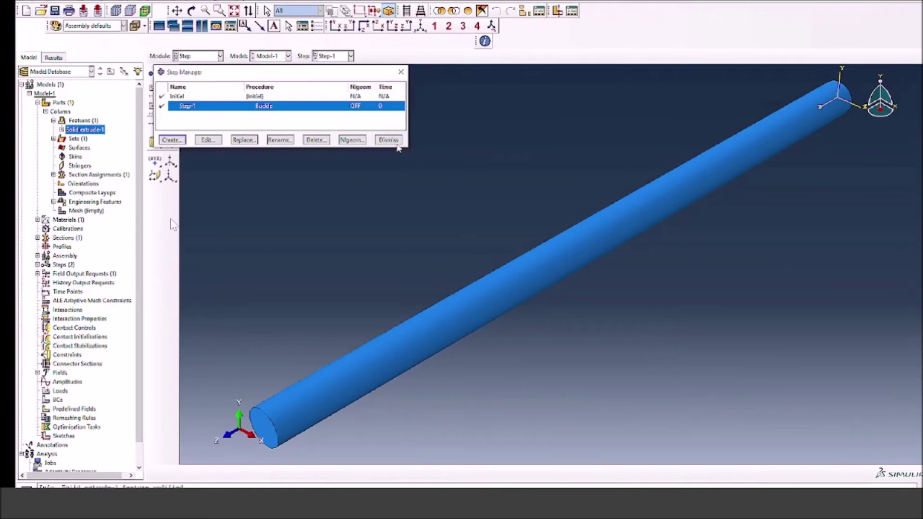
left_click(388, 140)
left_click(220, 55)
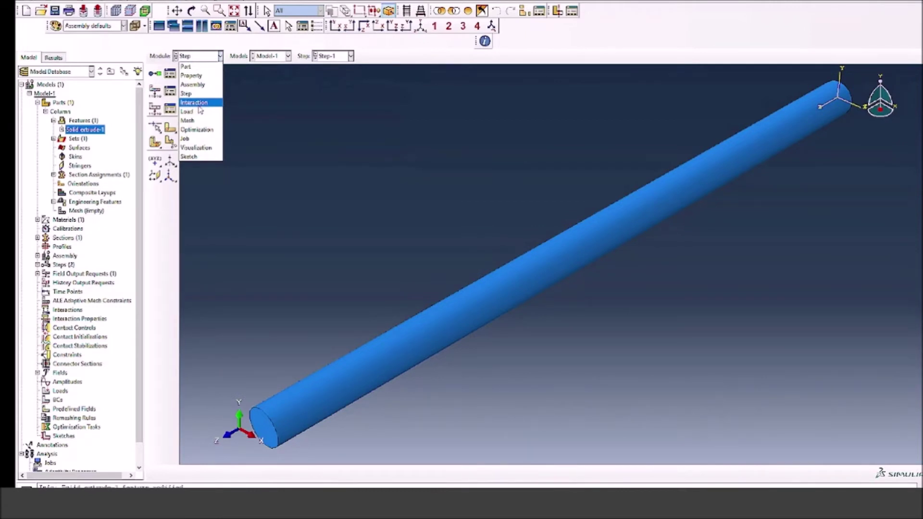
In the Load module, apply a pressure of magnitude 10 to the column's end face in Step-1
left_click(187, 112)
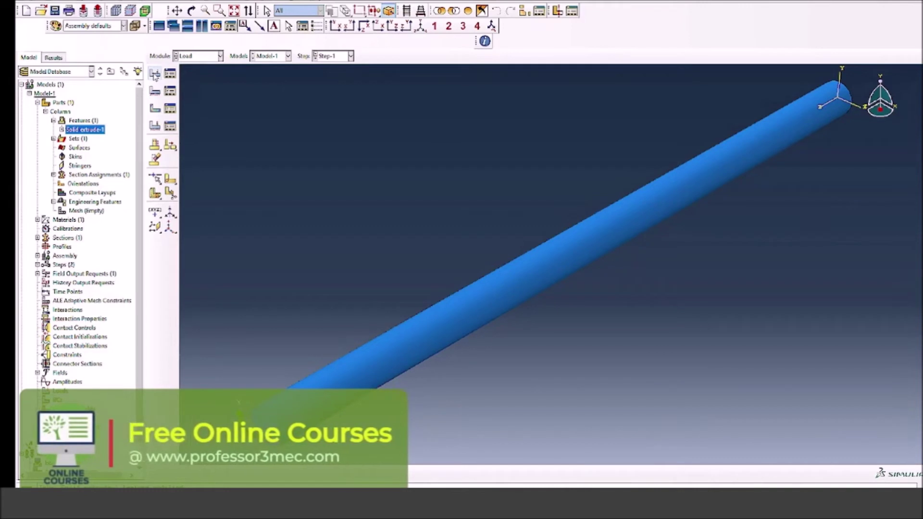
left_click(155, 73)
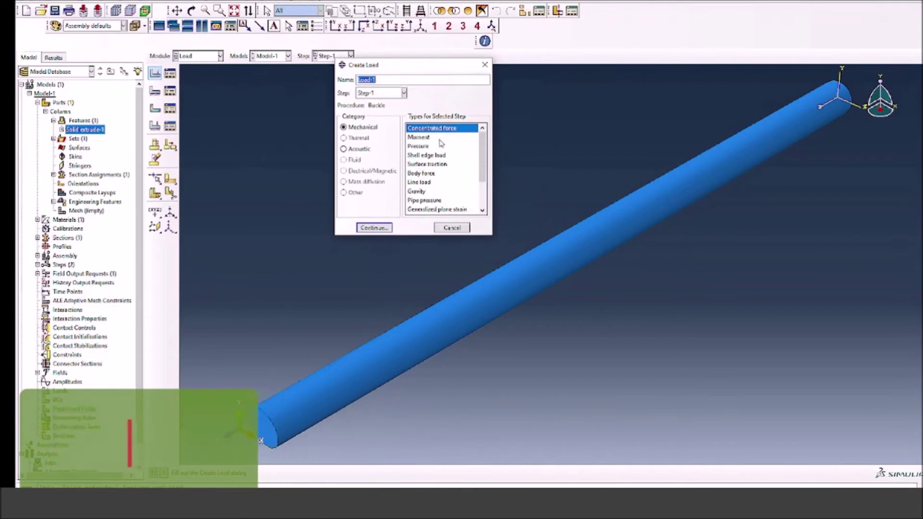
left_click(420, 146)
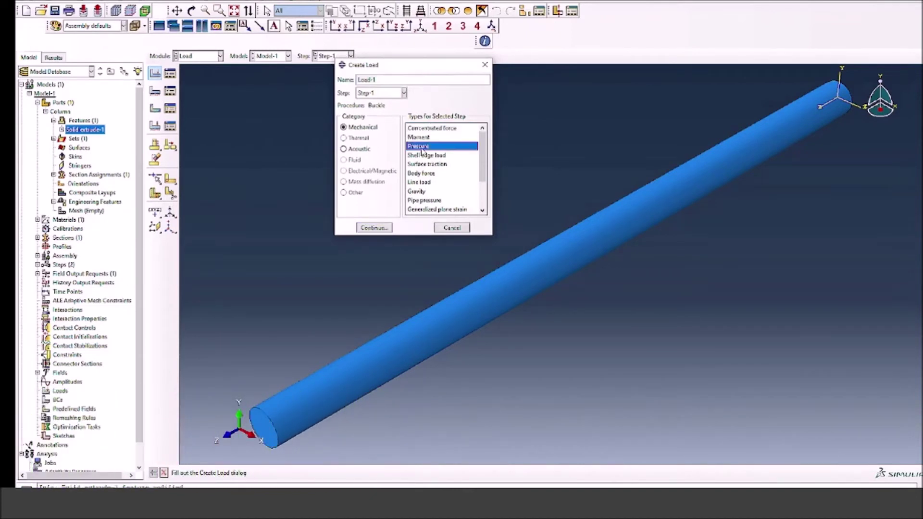
left_click(374, 227)
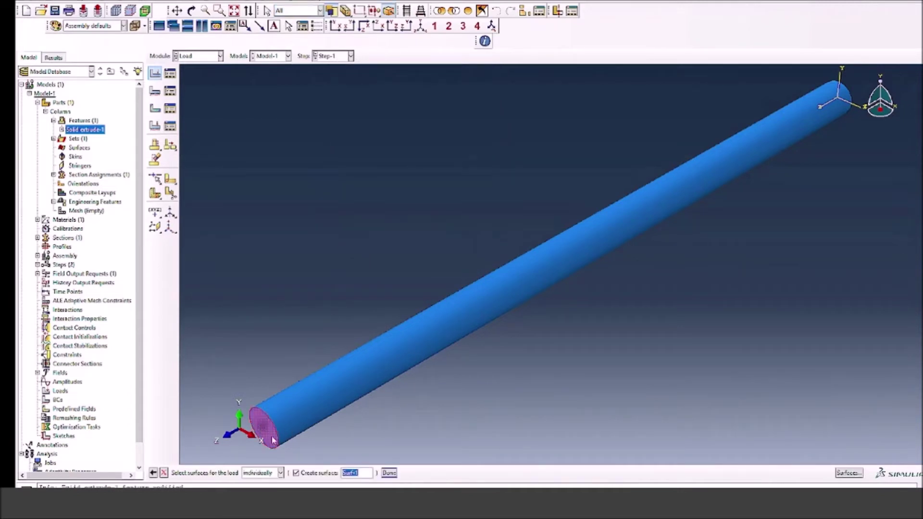
left_click(388, 473)
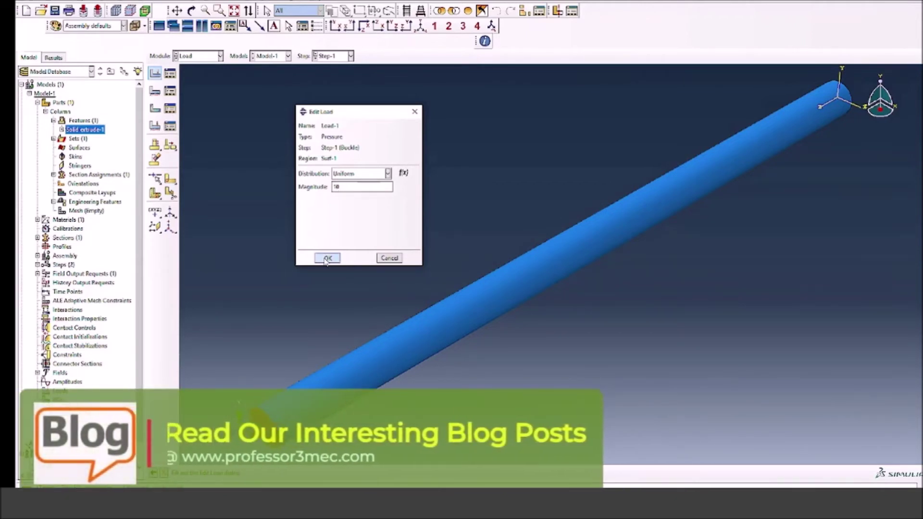
left_click(326, 259)
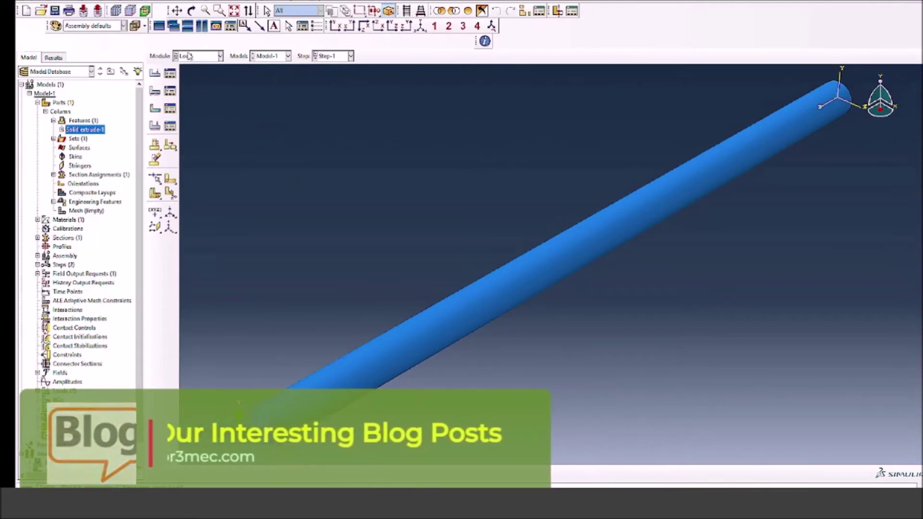
Rotate the view until the column's near end face is visible
left_click(191, 11)
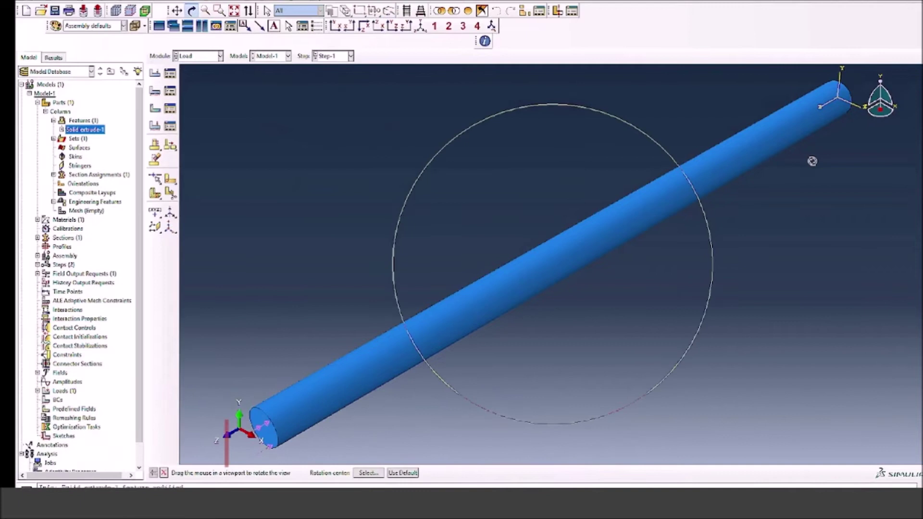
left_click_drag(828, 129, 709, 208)
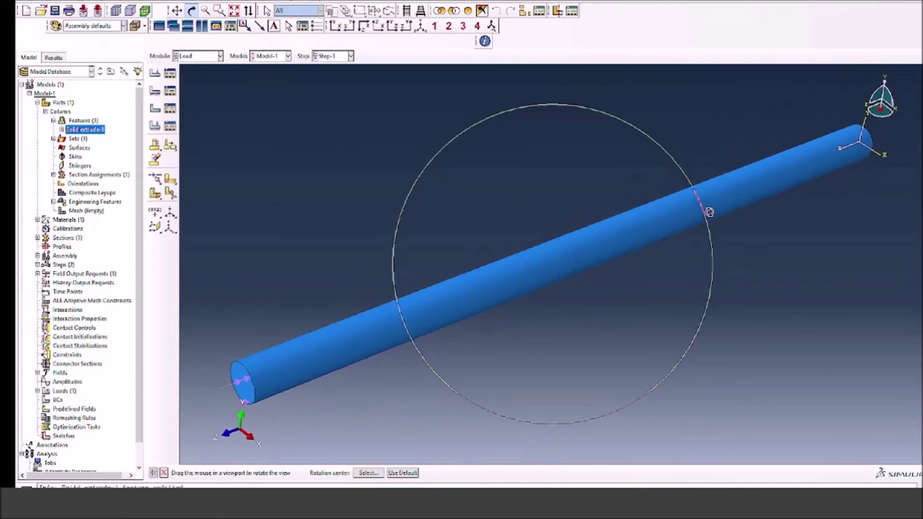
left_click_drag(762, 192, 618, 239)
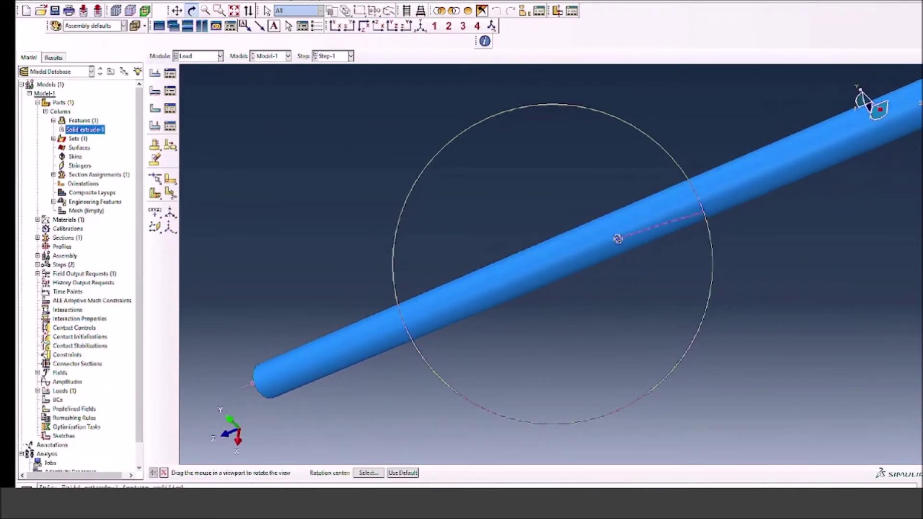
left_click_drag(758, 217, 562, 326)
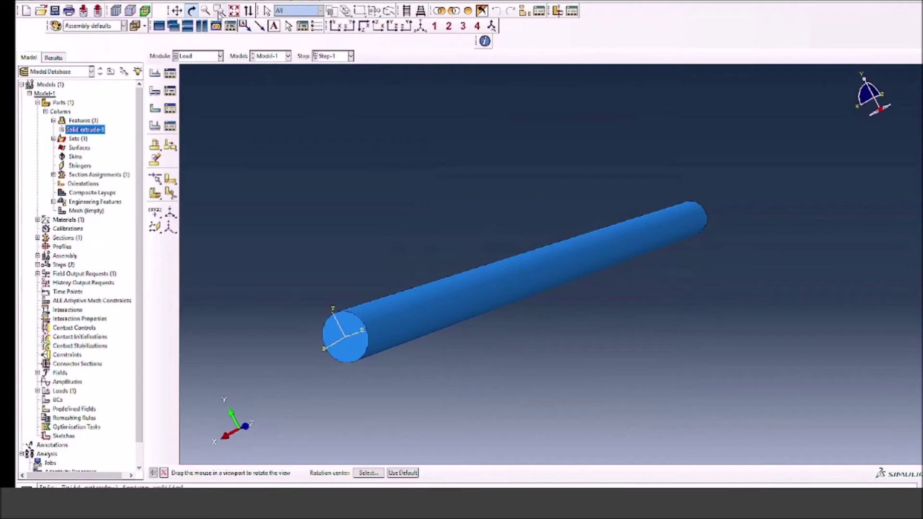
left_click(191, 11)
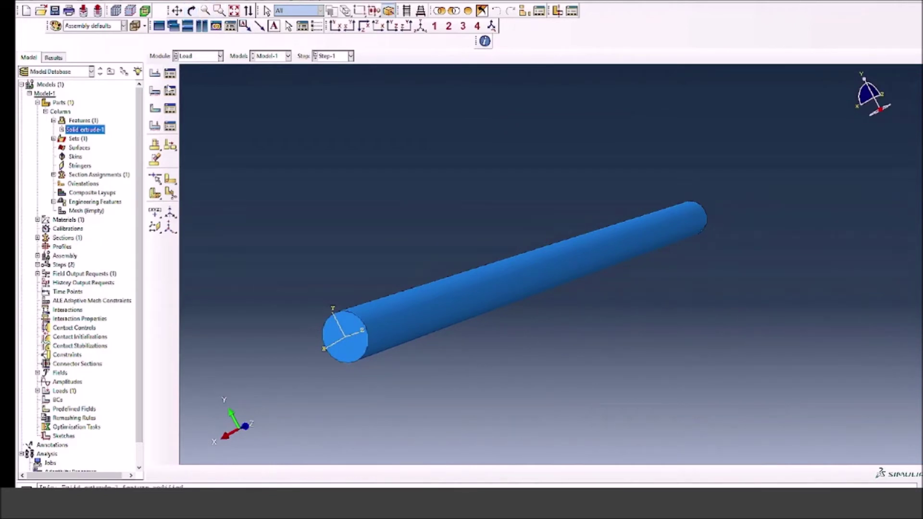
Create BC-1 in the Initial step fixing U1, U2 and U3 on the column's near end face
left_click(156, 91)
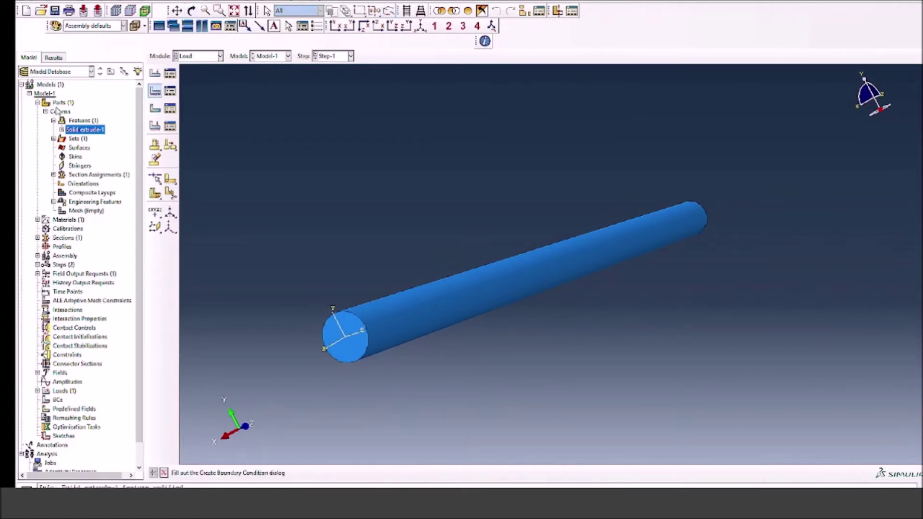
left_click_drag(93, 82, 369, 83)
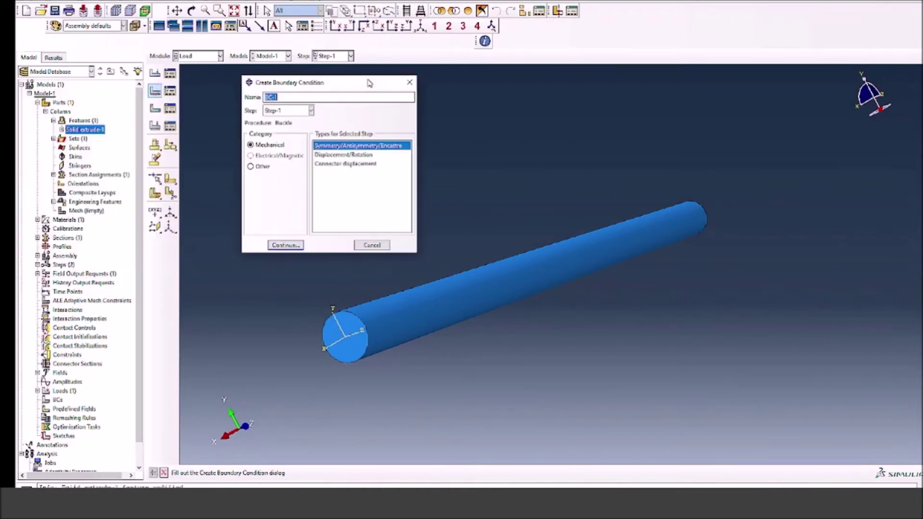
left_click(283, 111)
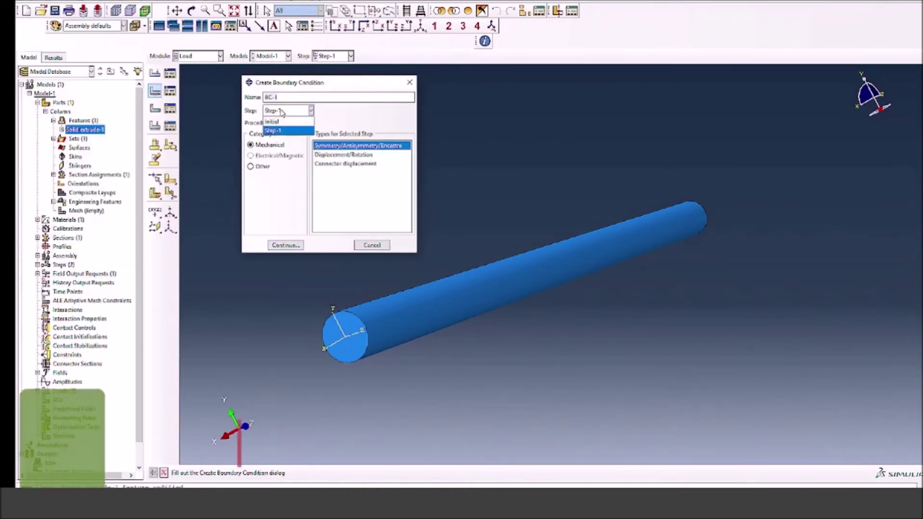
left_click(273, 122)
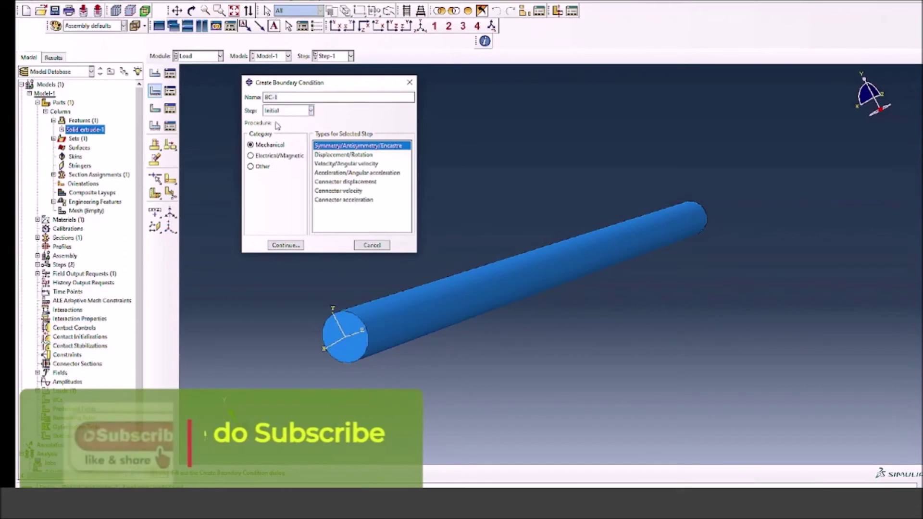
left_click(340, 156)
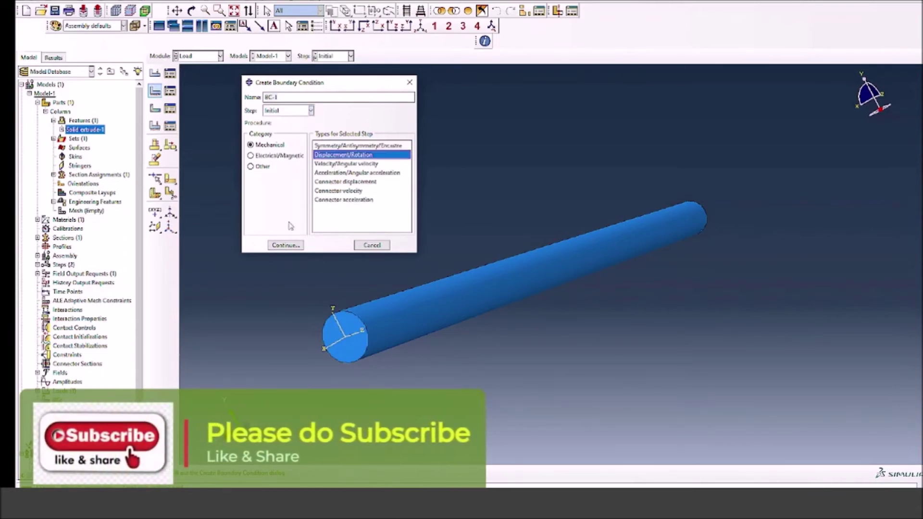
left_click(284, 245)
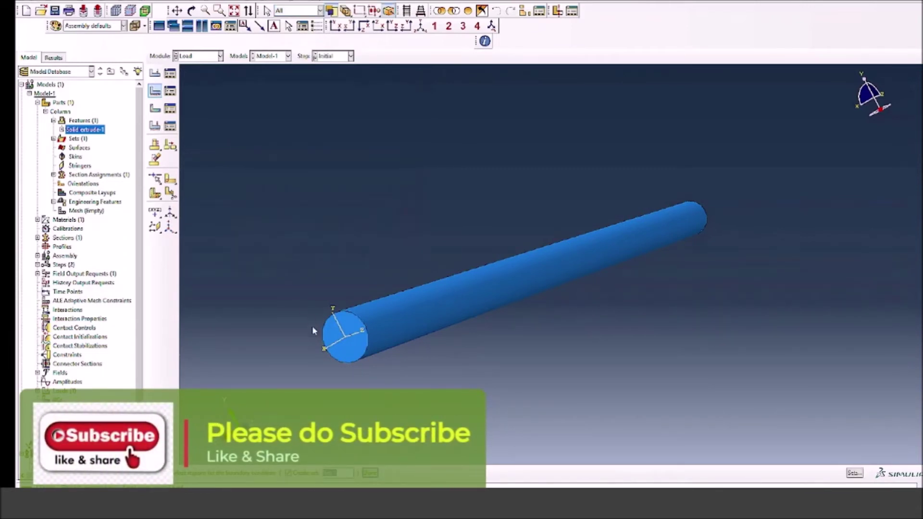
left_click(344, 337)
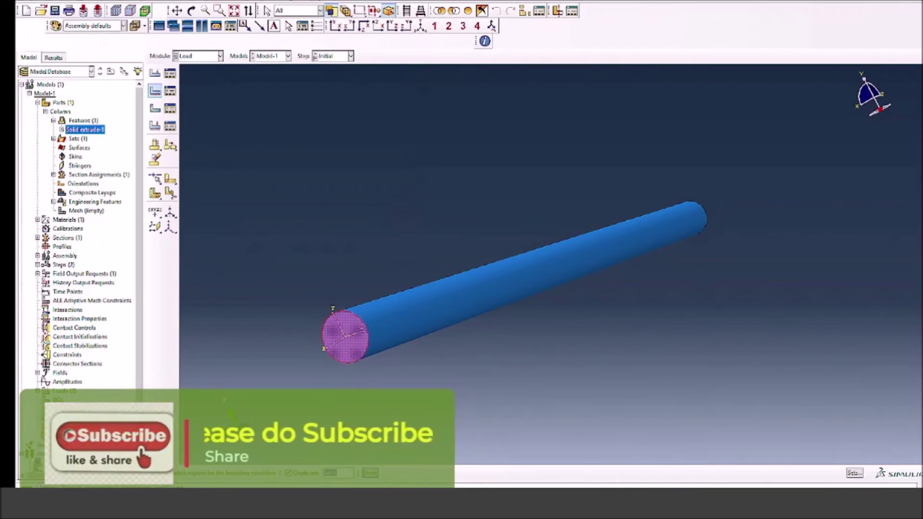
middle_click(225, 190)
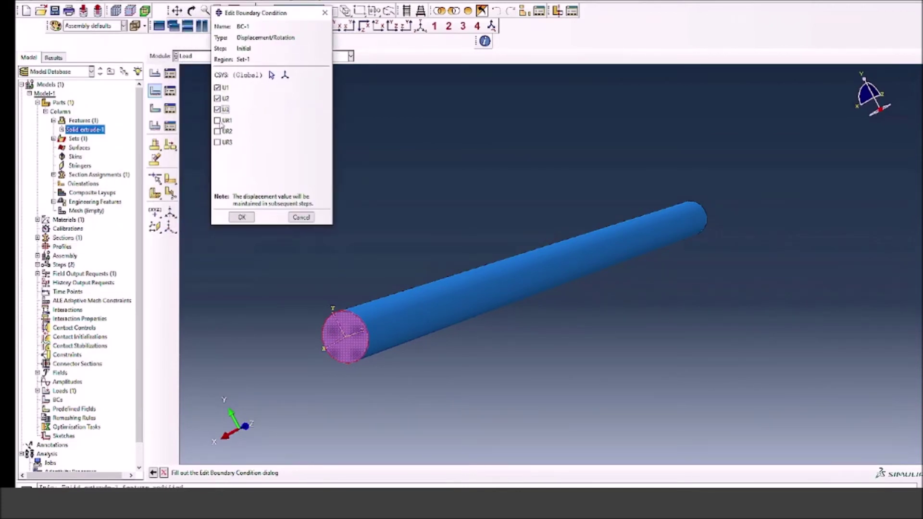
left_click(241, 216)
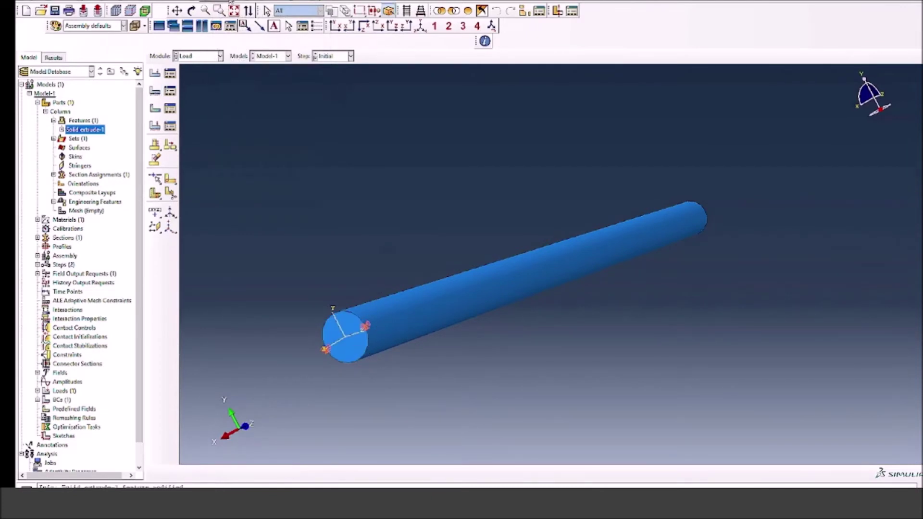
Create a Displacement/Rotation boundary condition fixing U1 and U2 on the column's other end face
left_click(191, 11)
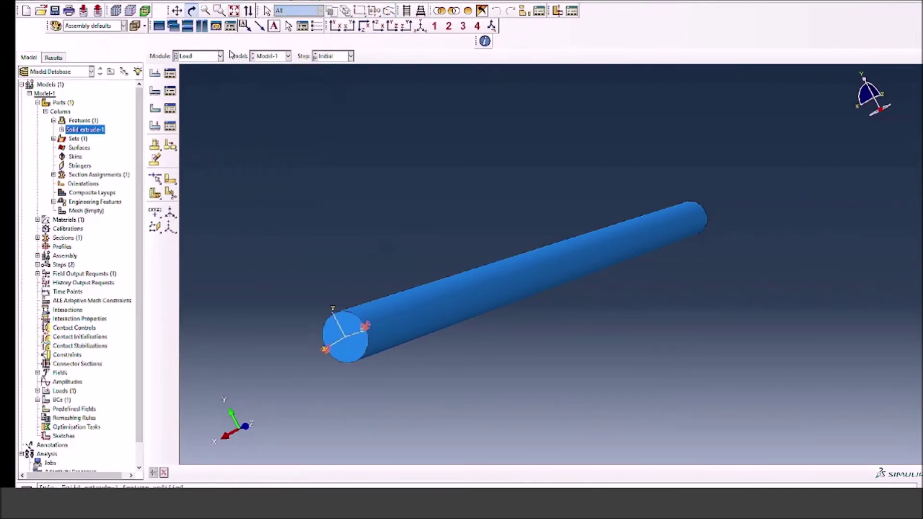
left_click_drag(632, 245, 400, 303)
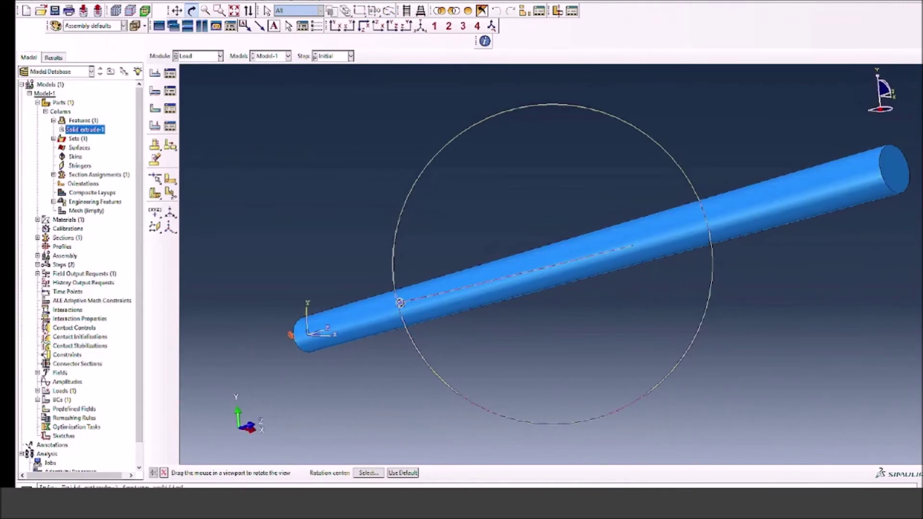
left_click_drag(639, 247, 456, 301)
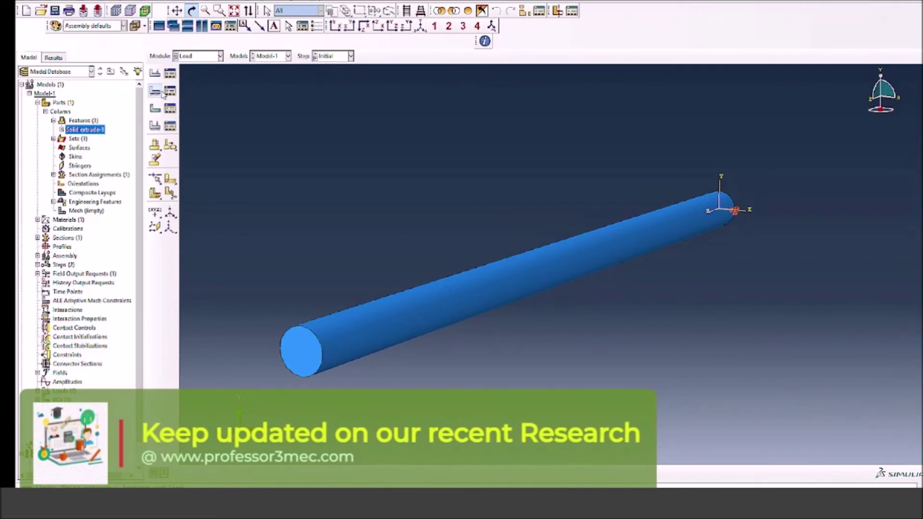
left_click(163, 93)
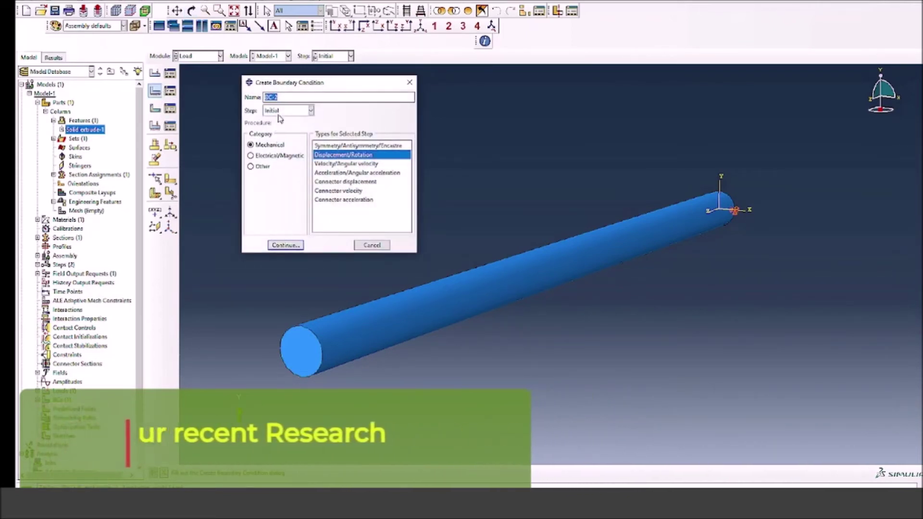
left_click(287, 246)
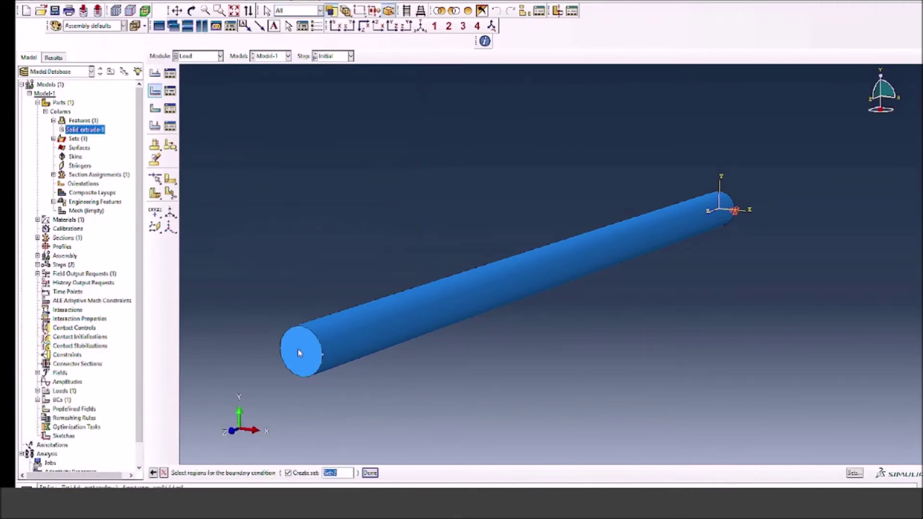
left_click(299, 361)
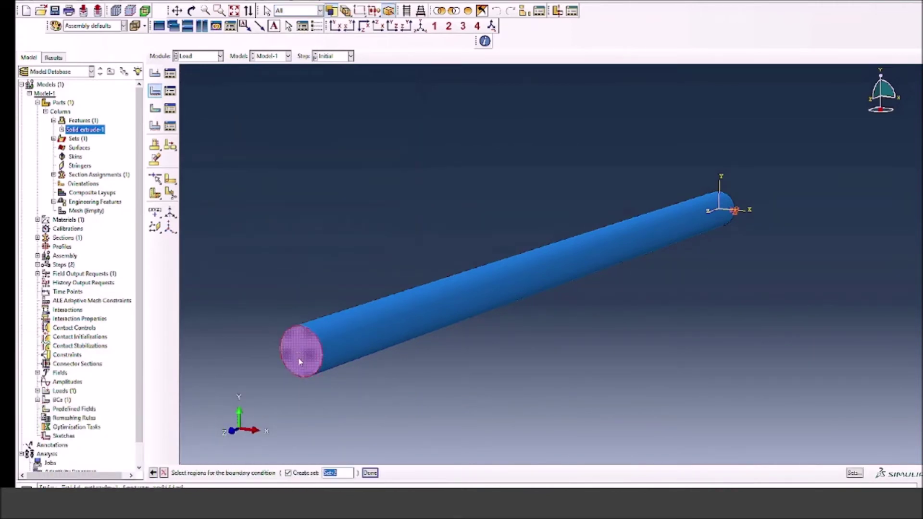
left_click(369, 473)
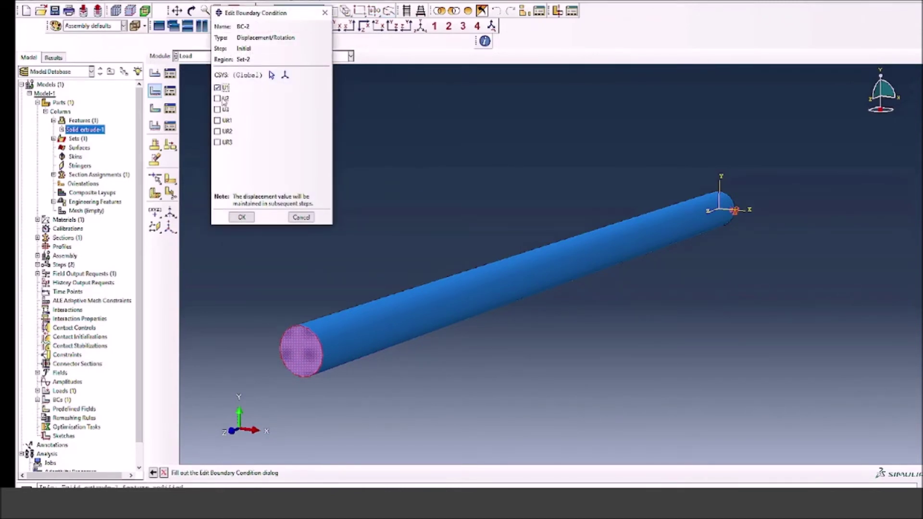
left_click(223, 99)
left_click(241, 217)
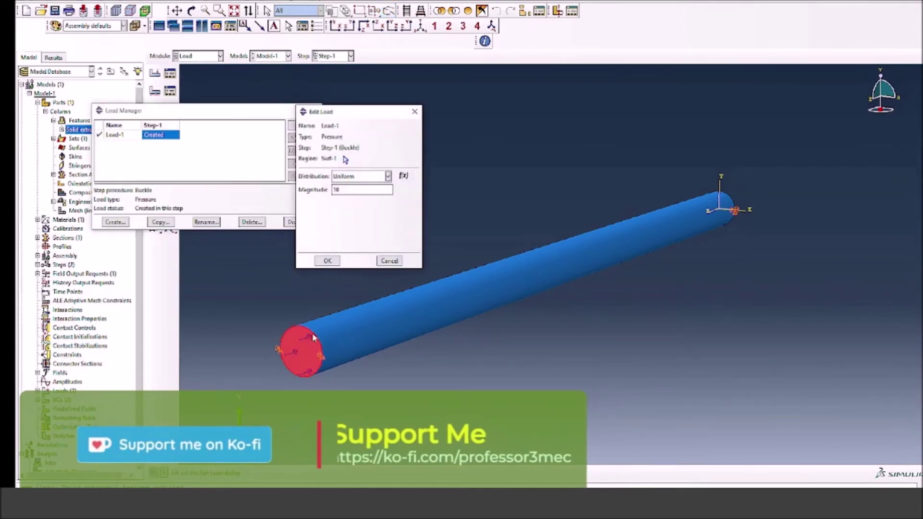
Close the Load-1 pressure editor, keeping magnitude 10, and dismiss the Load Manager
left_click(327, 260)
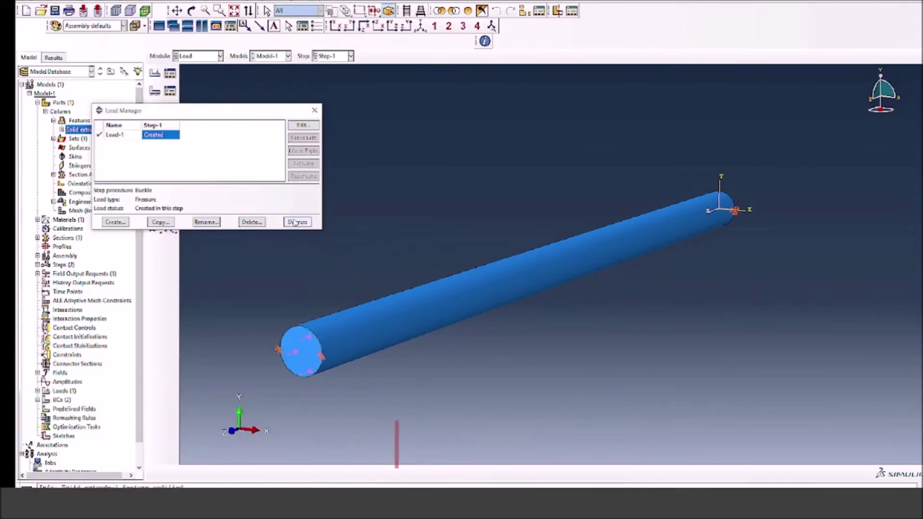
left_click(296, 222)
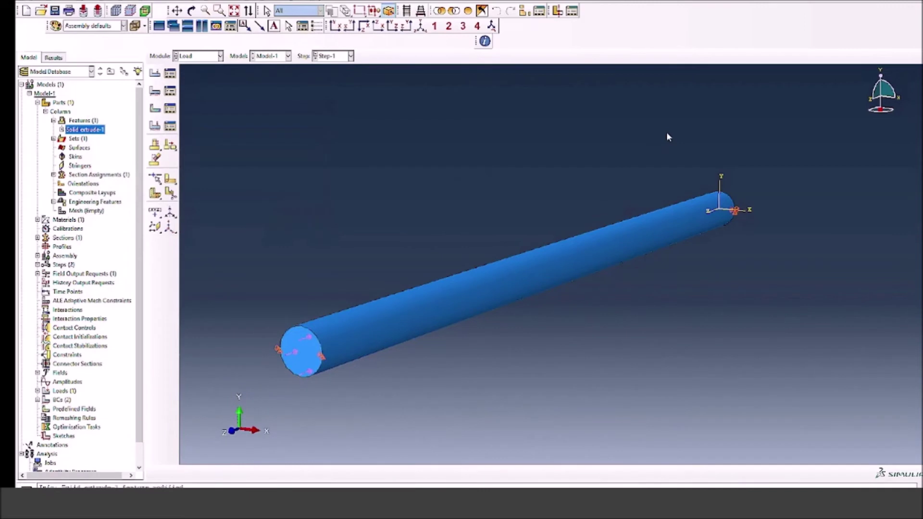
left_click(210, 58)
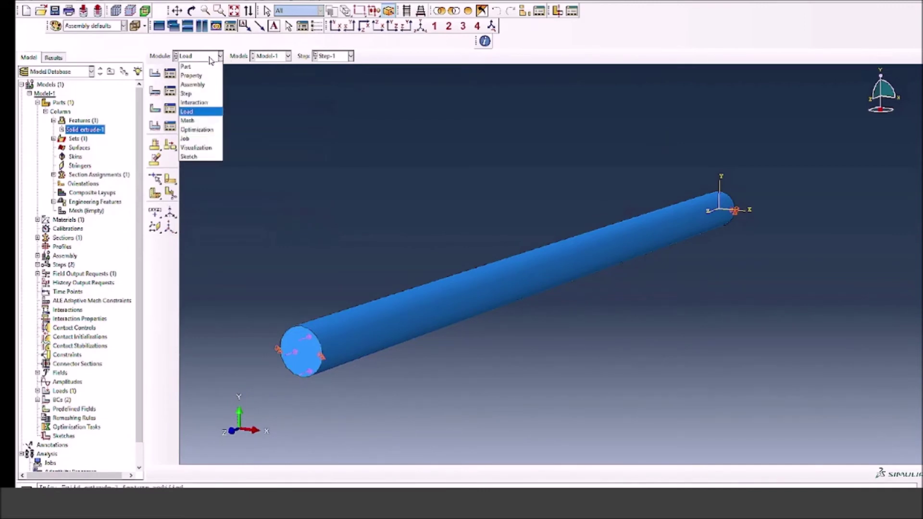
In the Mesh module, seed the Column part with a global size of 0.28
left_click(187, 120)
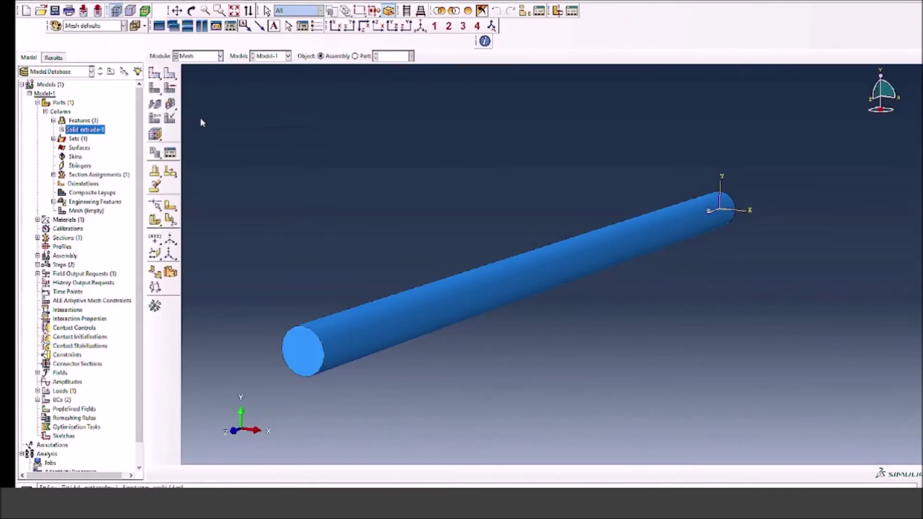
left_click(155, 74)
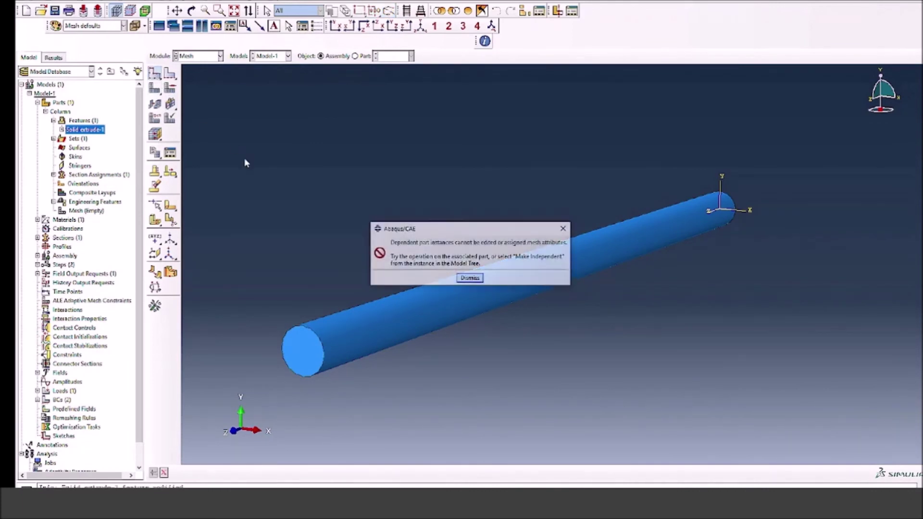
left_click(470, 279)
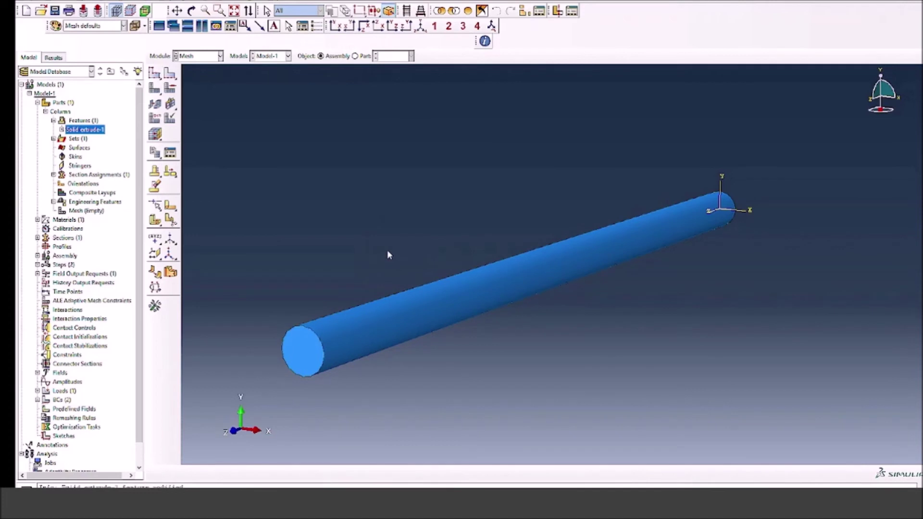
left_click(355, 56)
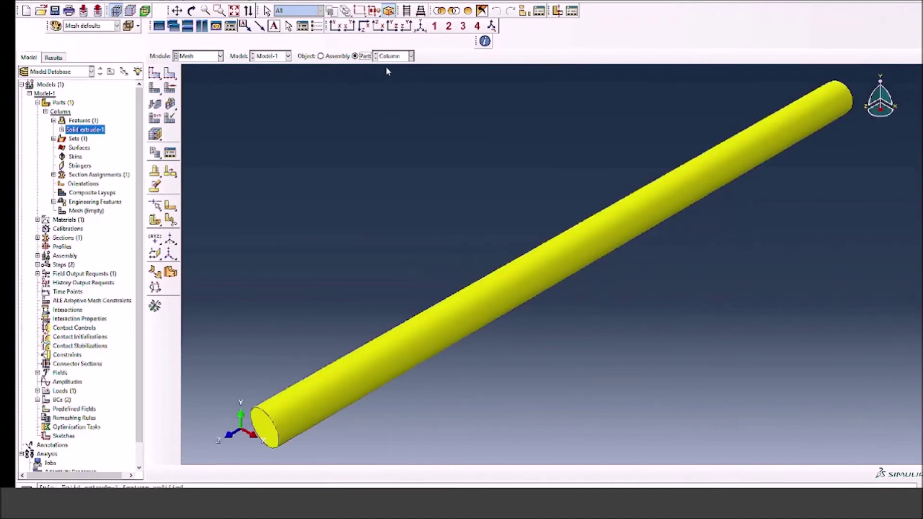
left_click(155, 73)
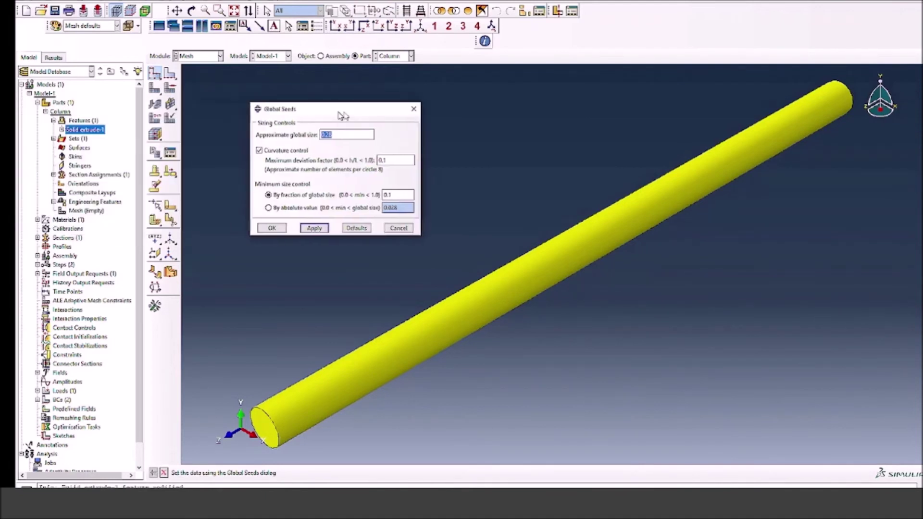
left_click(344, 228)
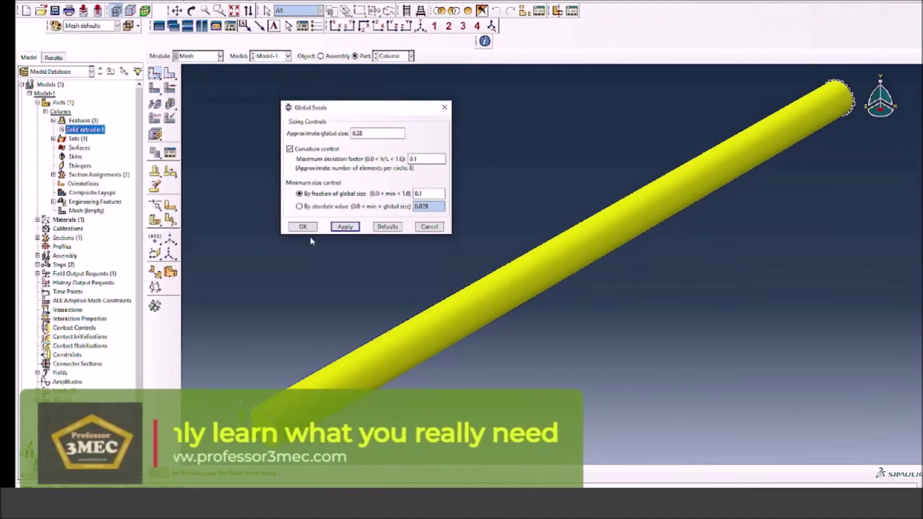
left_click(303, 227)
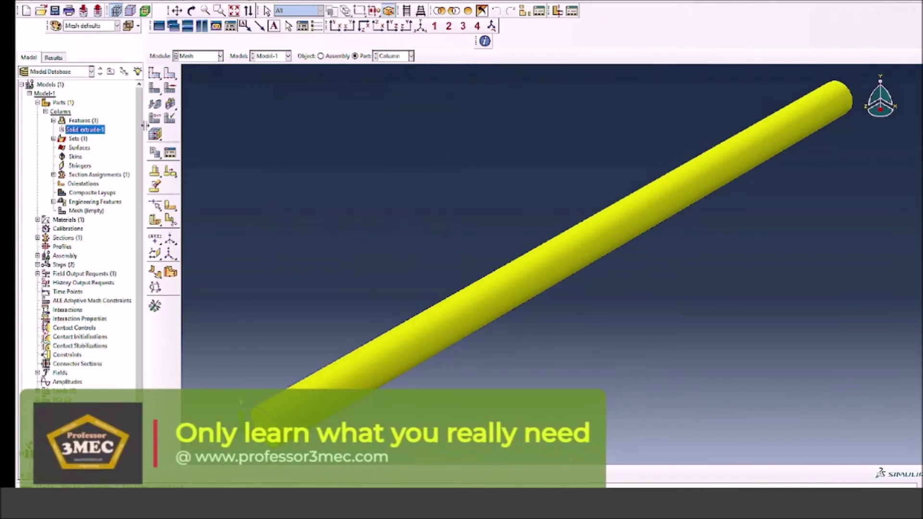
Generate the mesh on the Column part, then move to the Job module
left_click(154, 89)
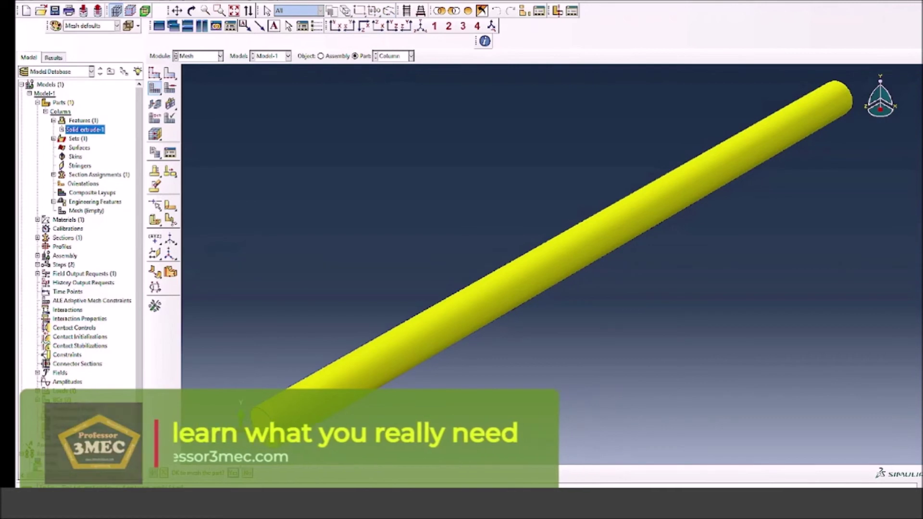
left_click(232, 473)
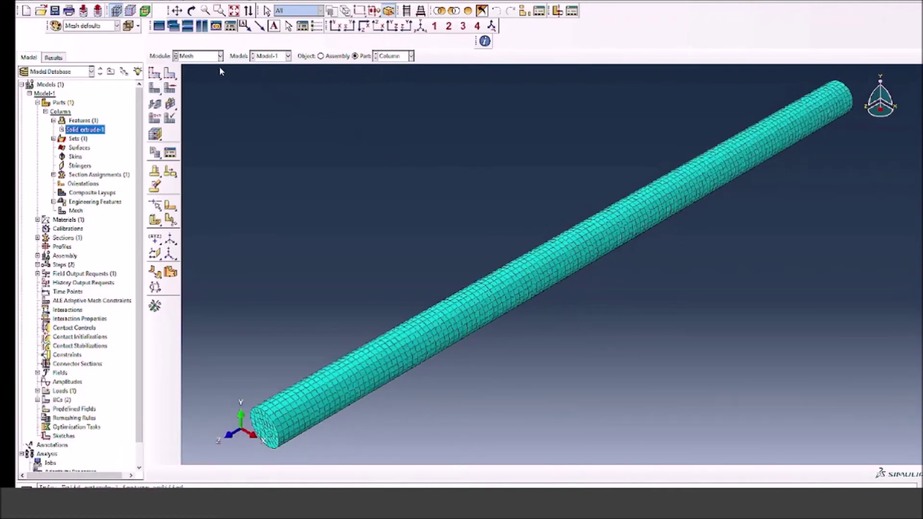
left_click(211, 56)
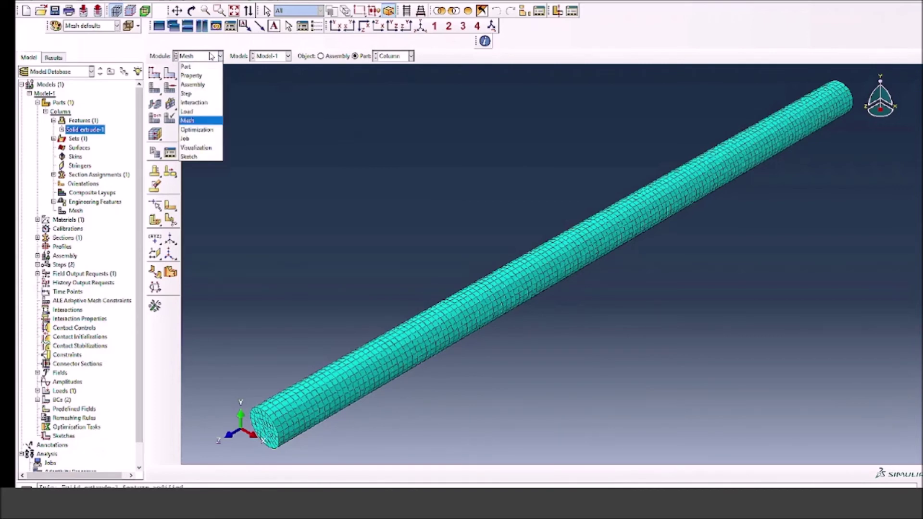
left_click(202, 139)
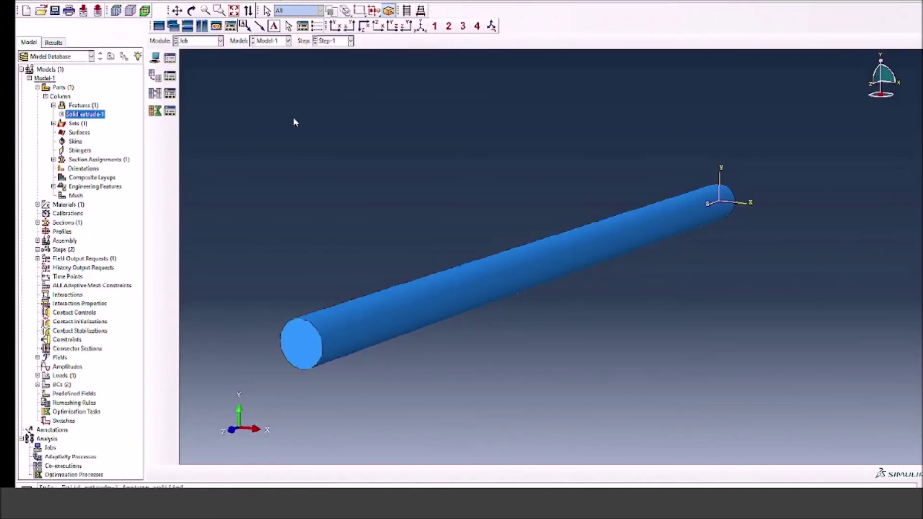
Create a Full Analysis job named Cylinder_Buckle on Model-1
left_click(170, 58)
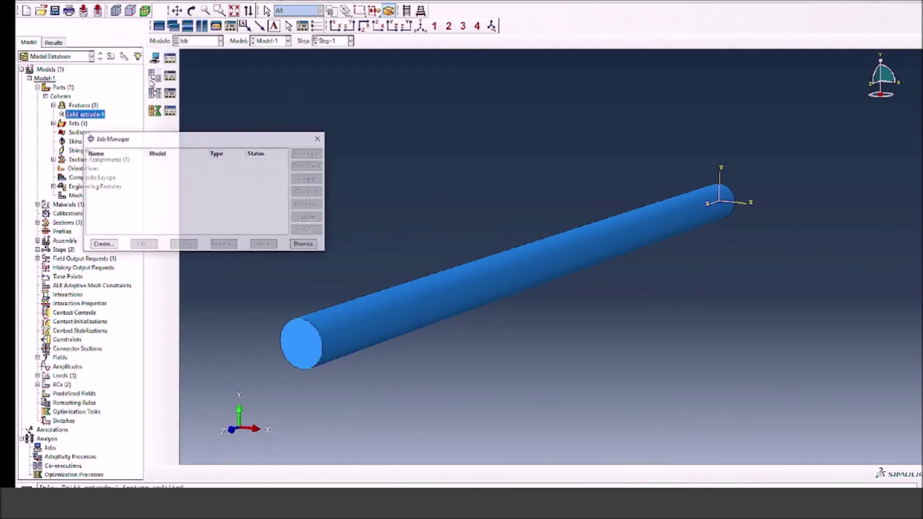
left_click(102, 244)
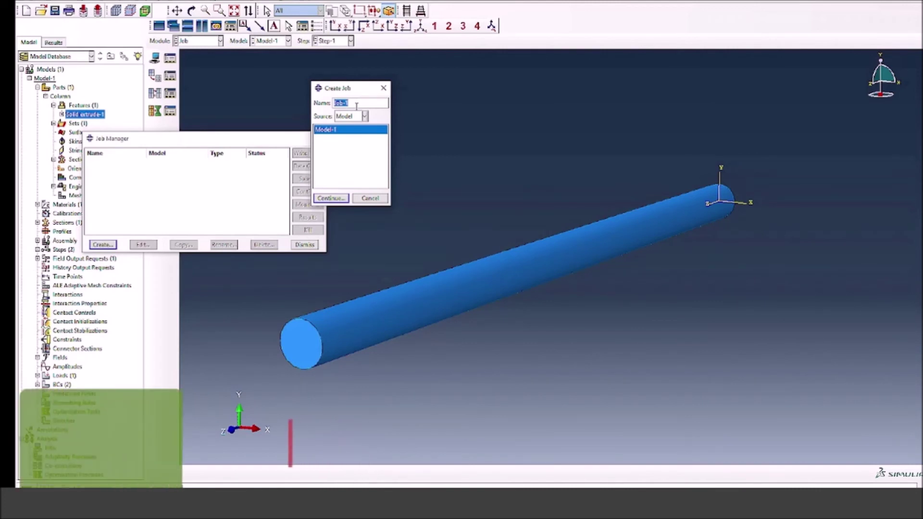
type("Cyl")
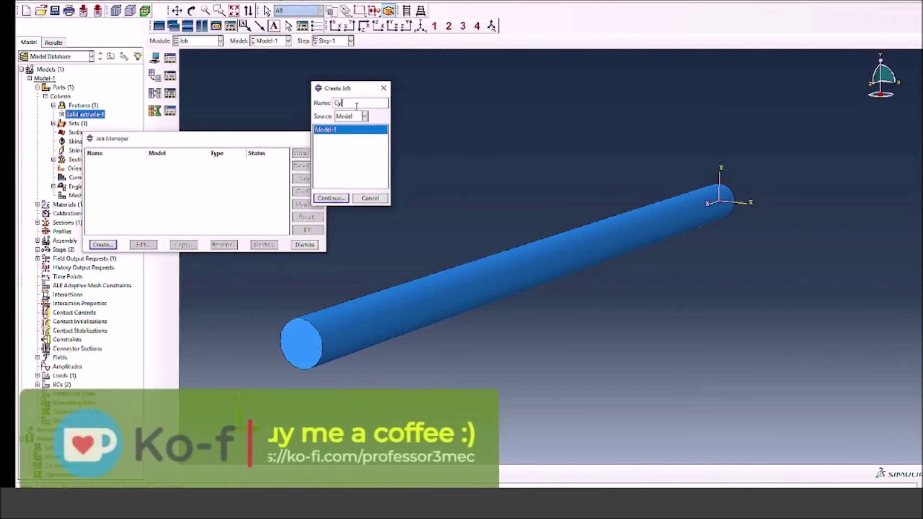
type("inder")
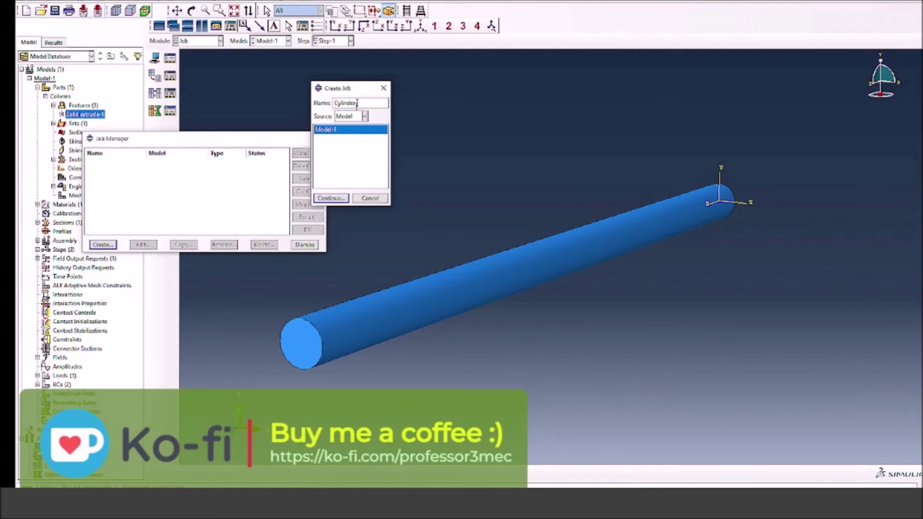
type("Buck")
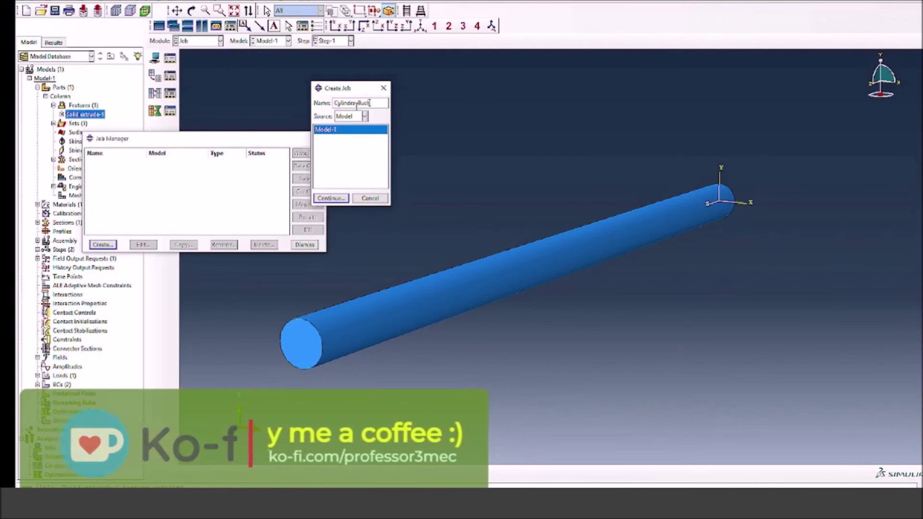
type("le")
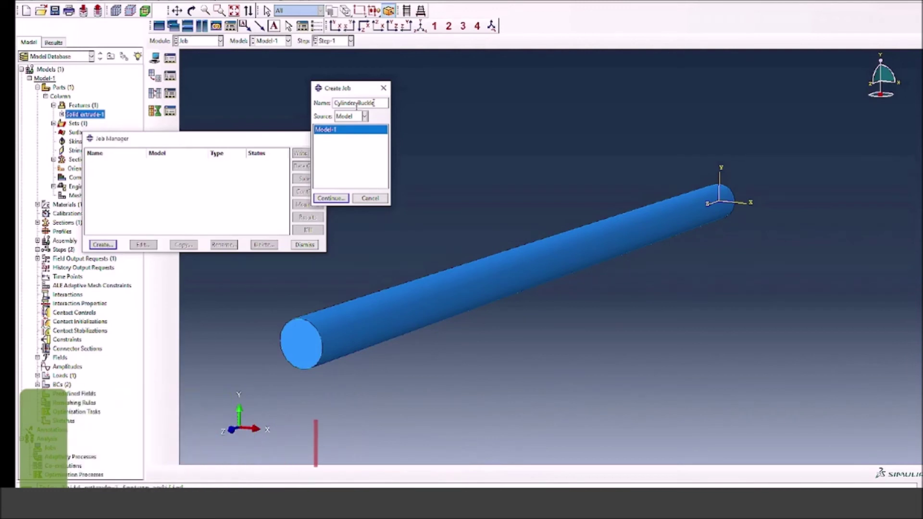
left_click(356, 102)
type("_")
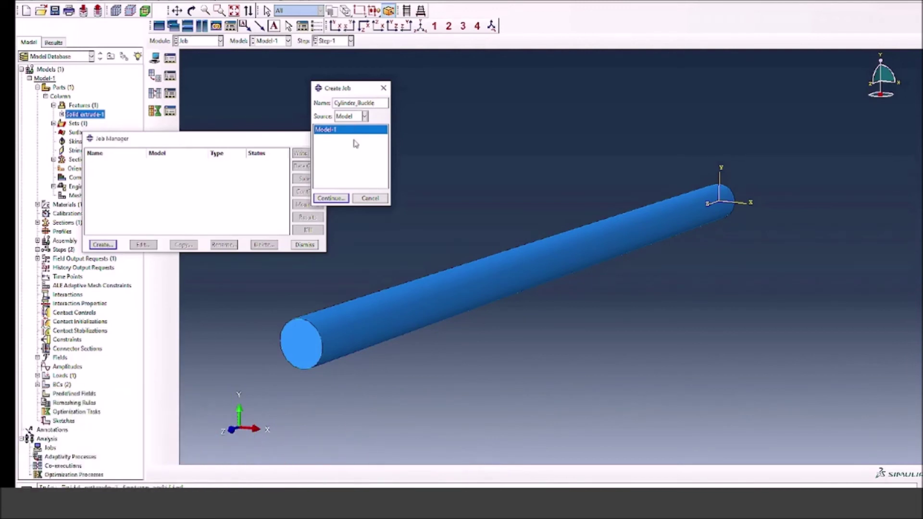
left_click(331, 198)
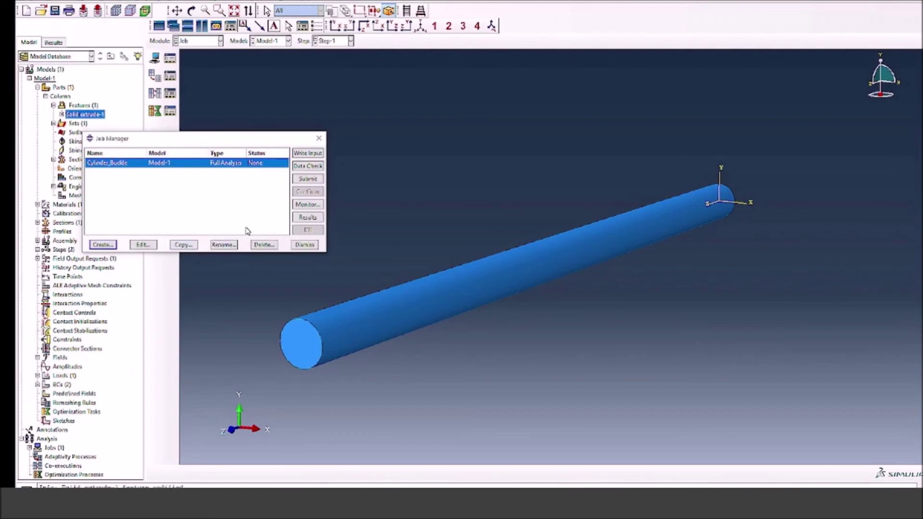
Submit Cylinder_Buckle and watch its monitor until the job completes
left_click(298, 179)
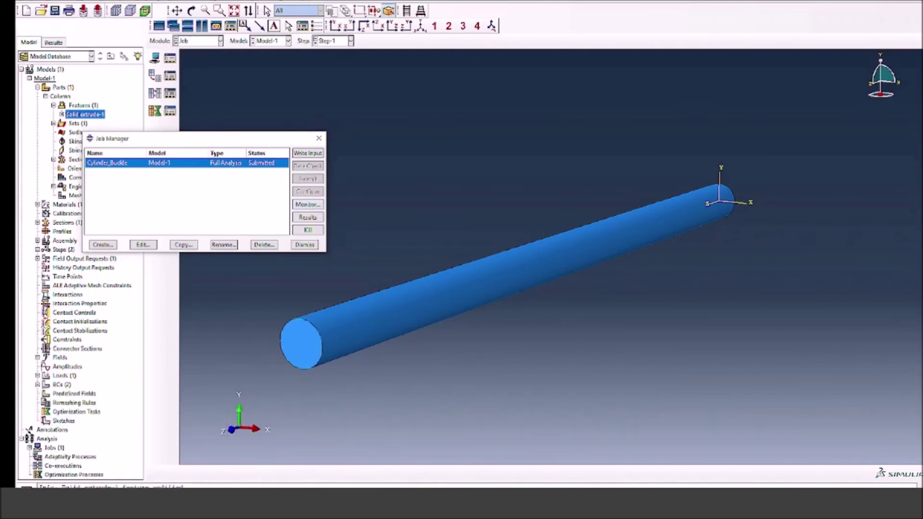
left_click_drag(404, 53, 533, 42)
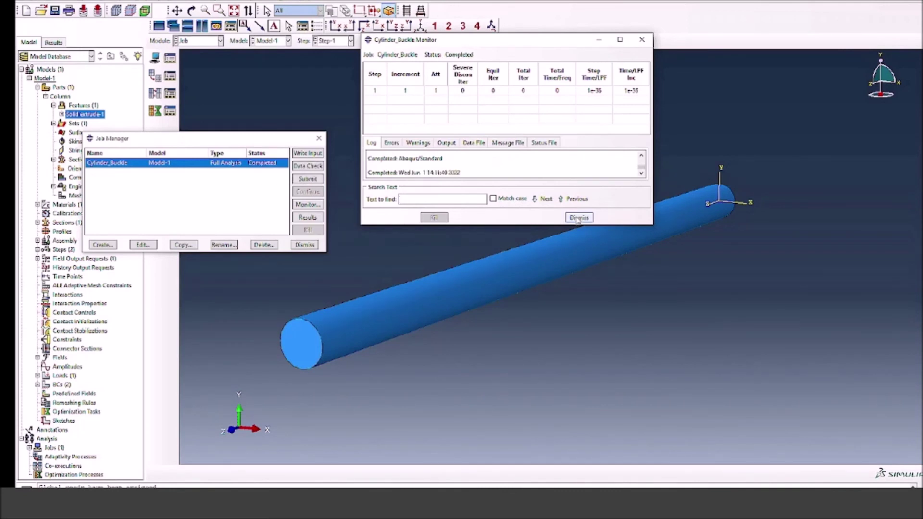
left_click(577, 219)
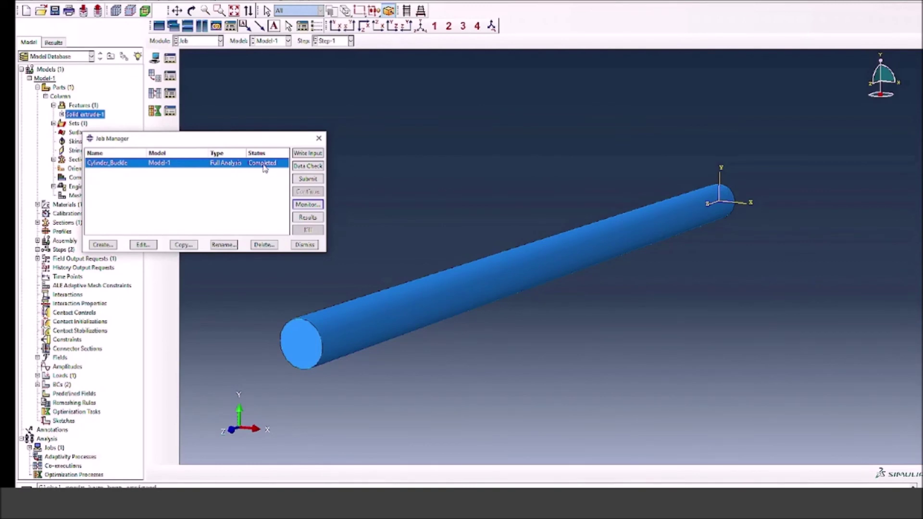
Open the Cylinder_Buckle results and plot U-magnitude contours on the deformed buckling mode
left_click(307, 218)
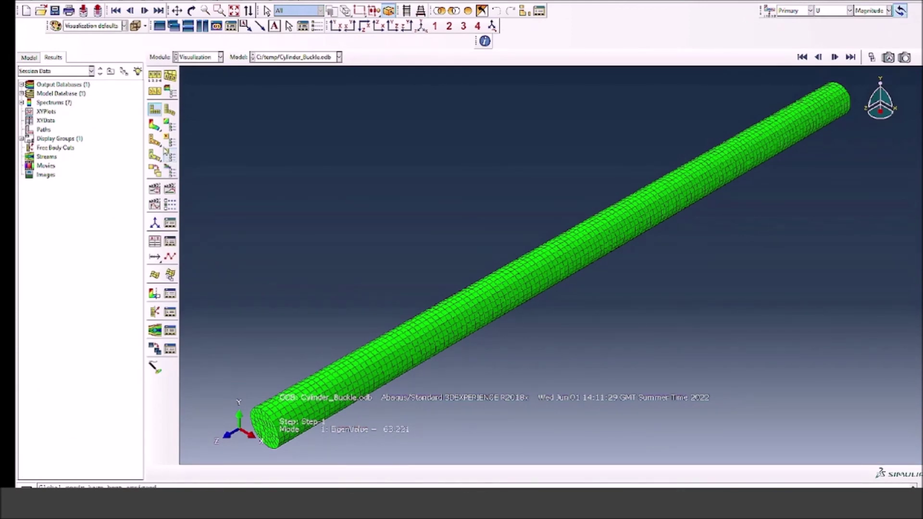
left_click(154, 125)
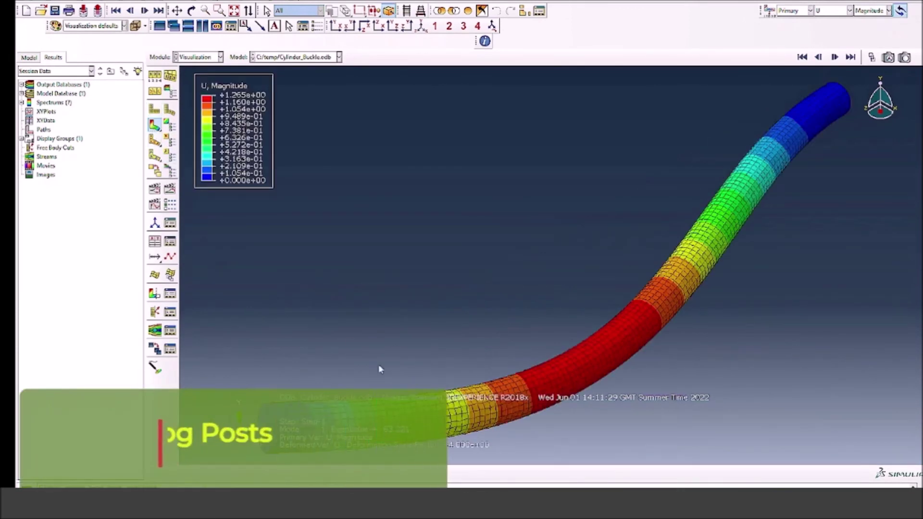